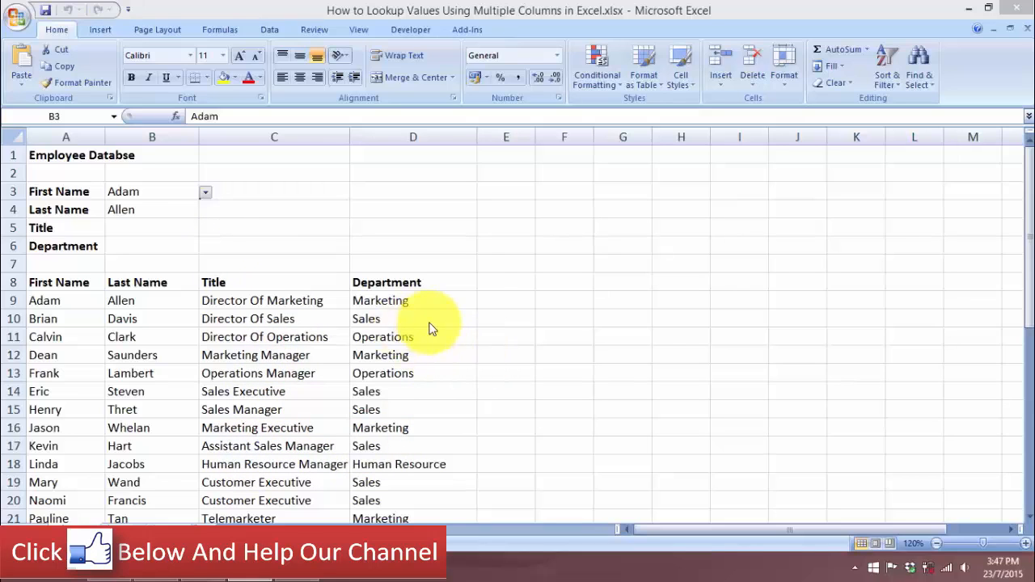
- Examine the employee table's columns and the first-name and last-name lookup cells B3 and B4
scroll(429, 322, "down", 1)
scroll(428, 322, "down", 3)
scroll(428, 322, "up", 3)
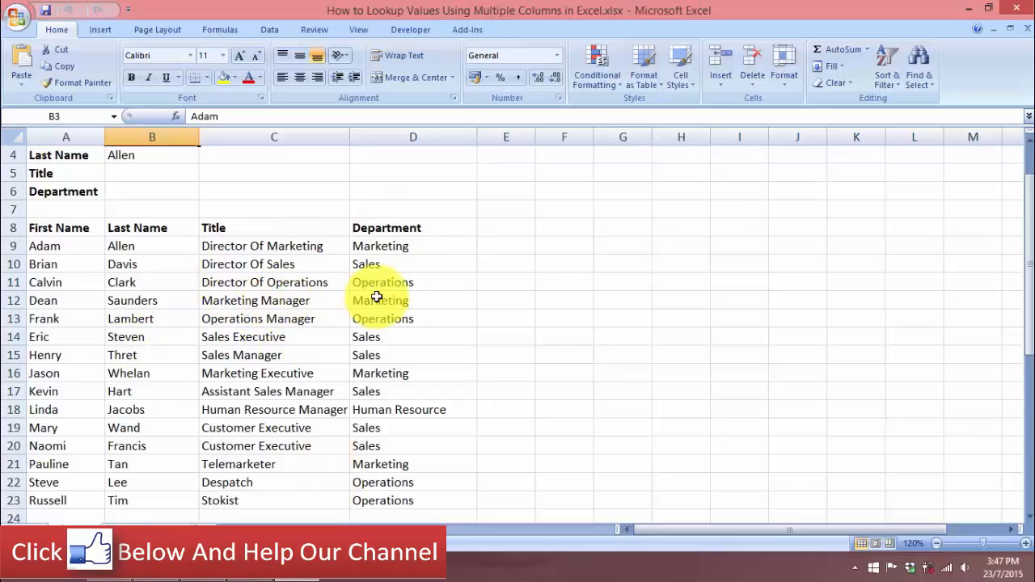
left_click(241, 284)
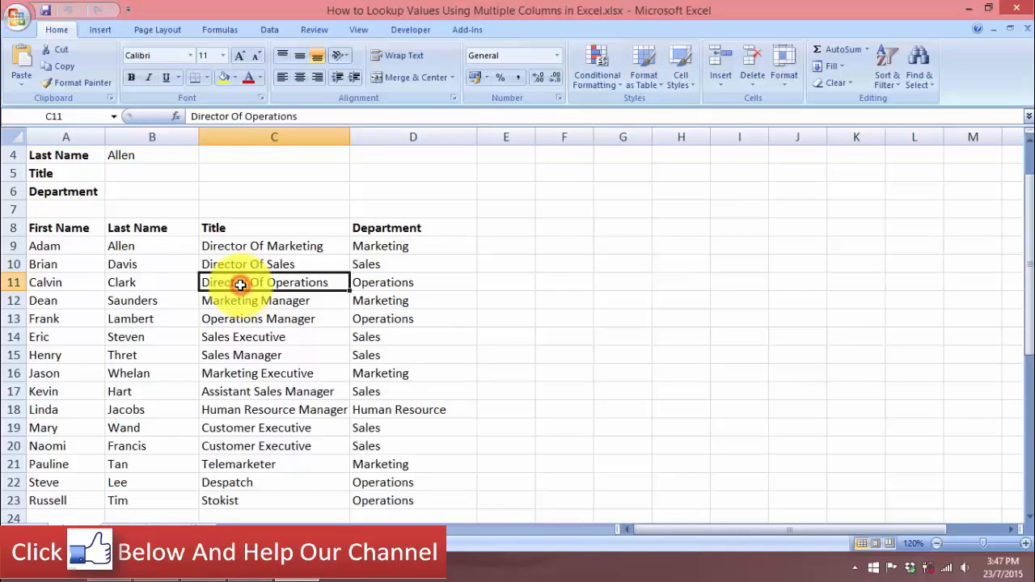
scroll(255, 282, "up", 1)
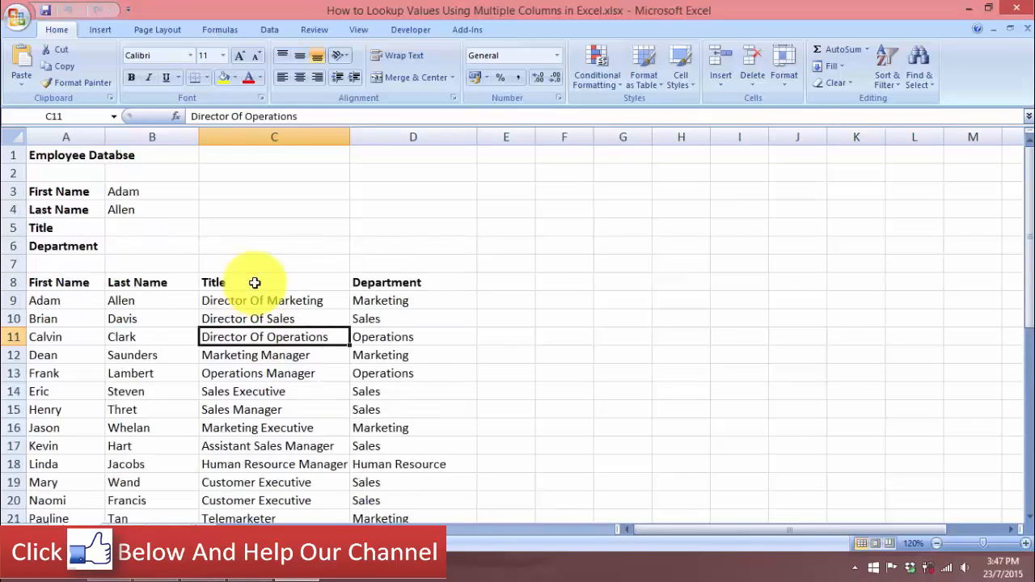
left_click(154, 194)
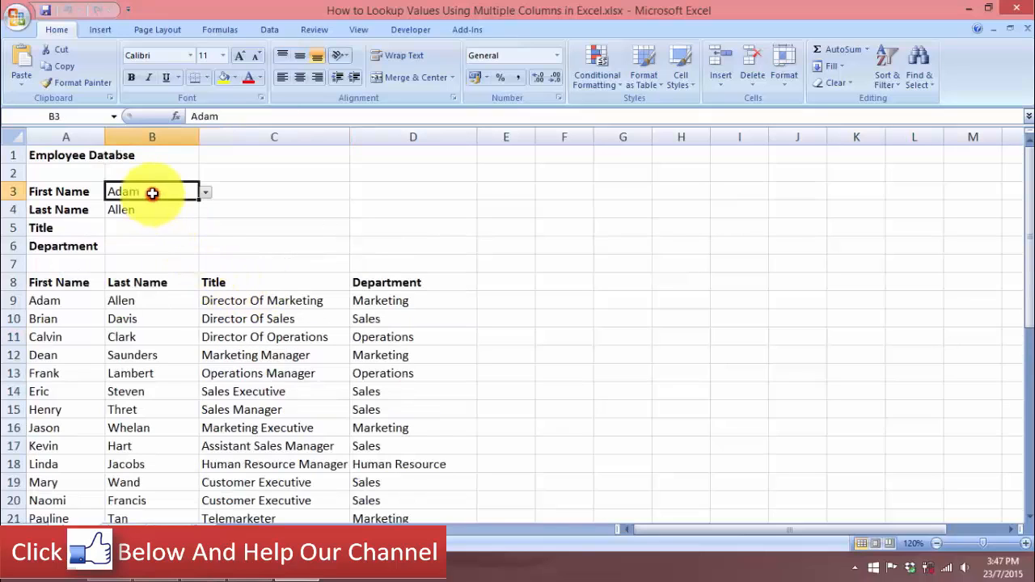
left_click(158, 212)
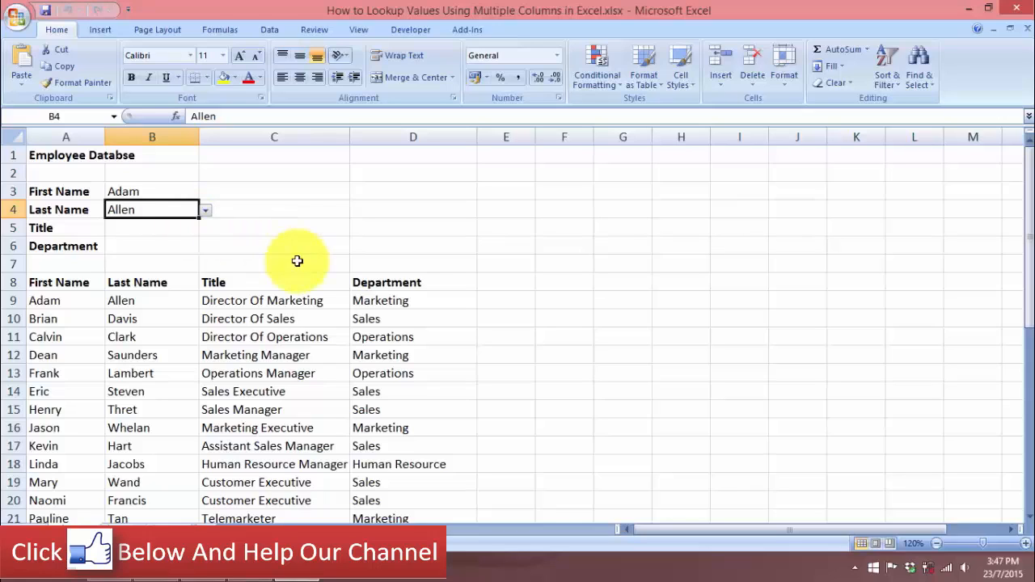
- Try to join the first and last name in cell C3 with the formula =B3&""&B4)
left_click(305, 194)
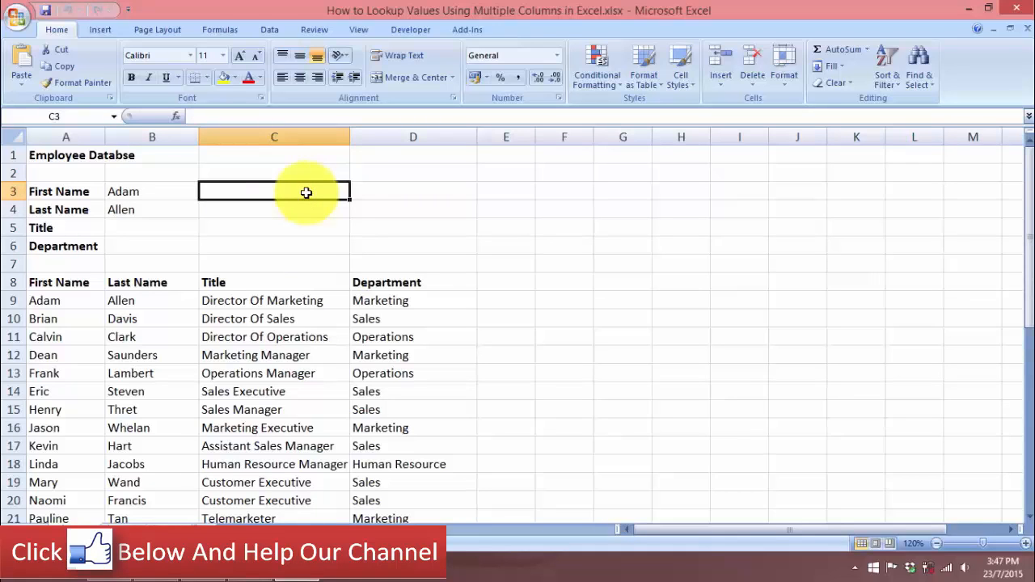
type("=")
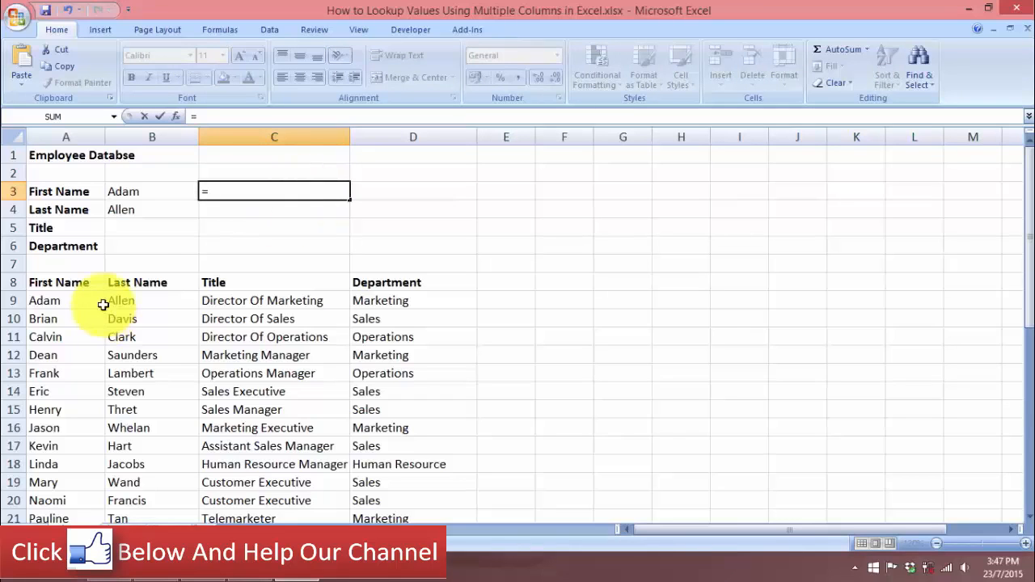
left_click(151, 193)
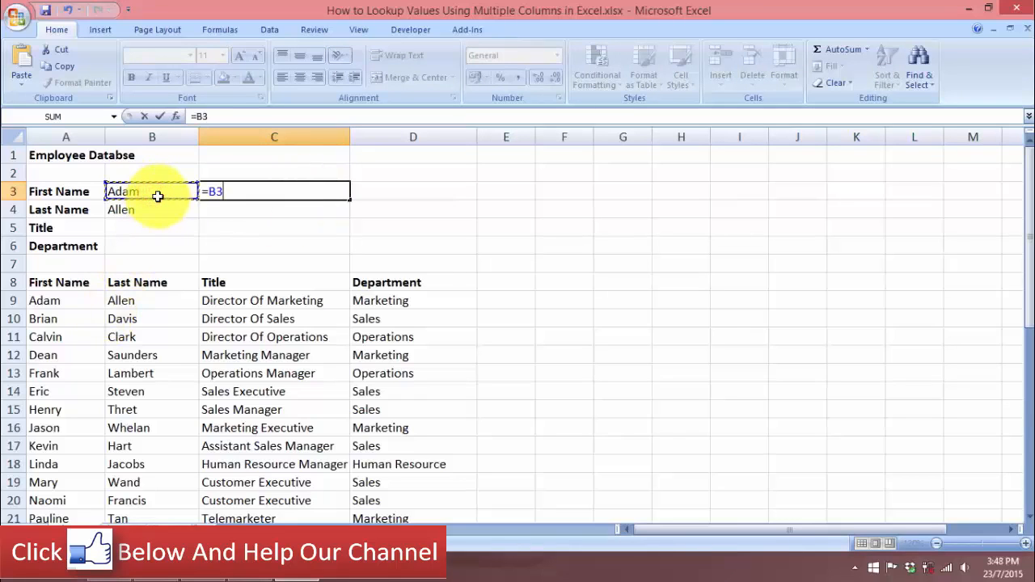
type("&\"\"")
type("&")
left_click(163, 212)
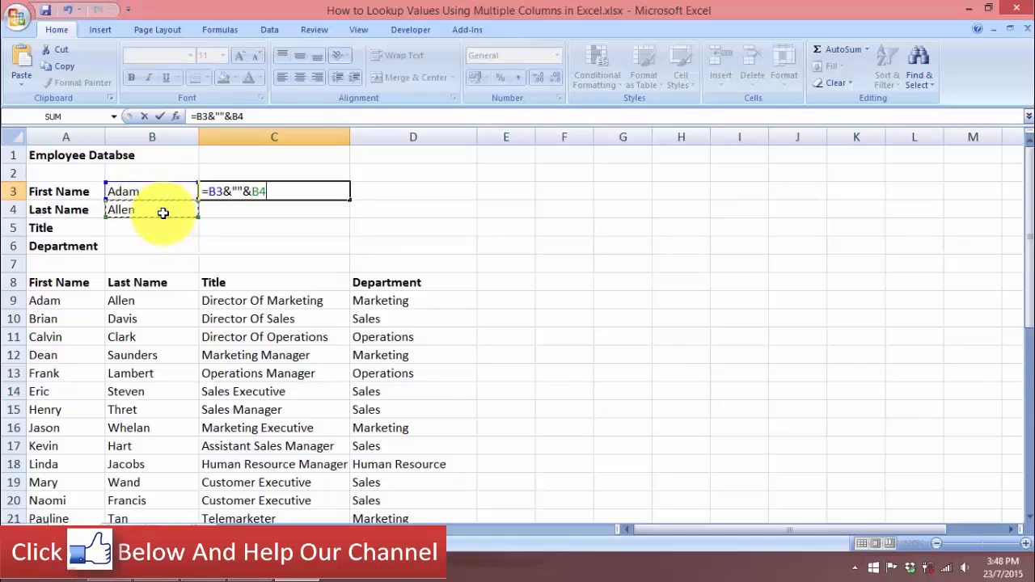
type(")")
key("Return")
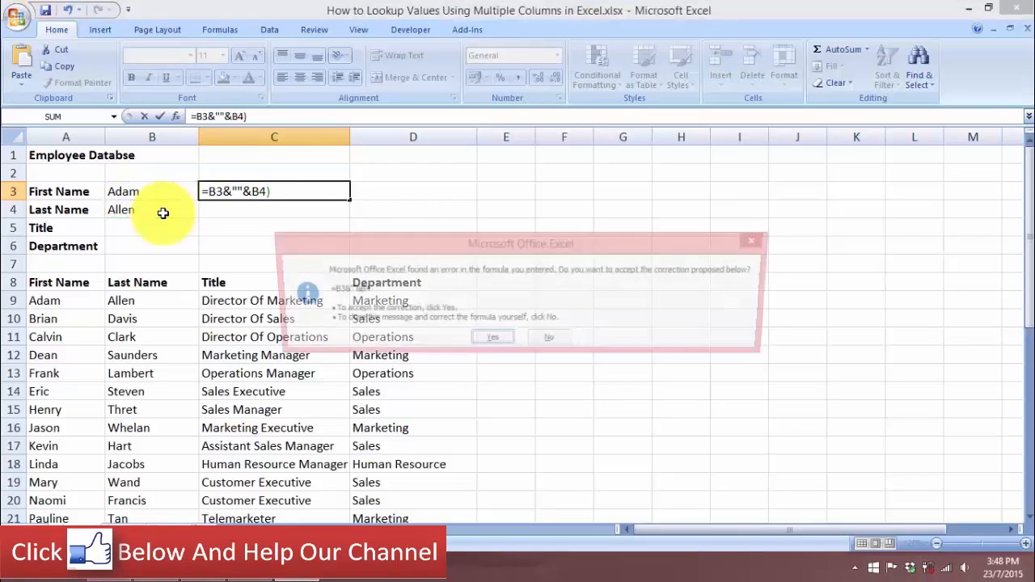
left_click(553, 350)
left_click(510, 340)
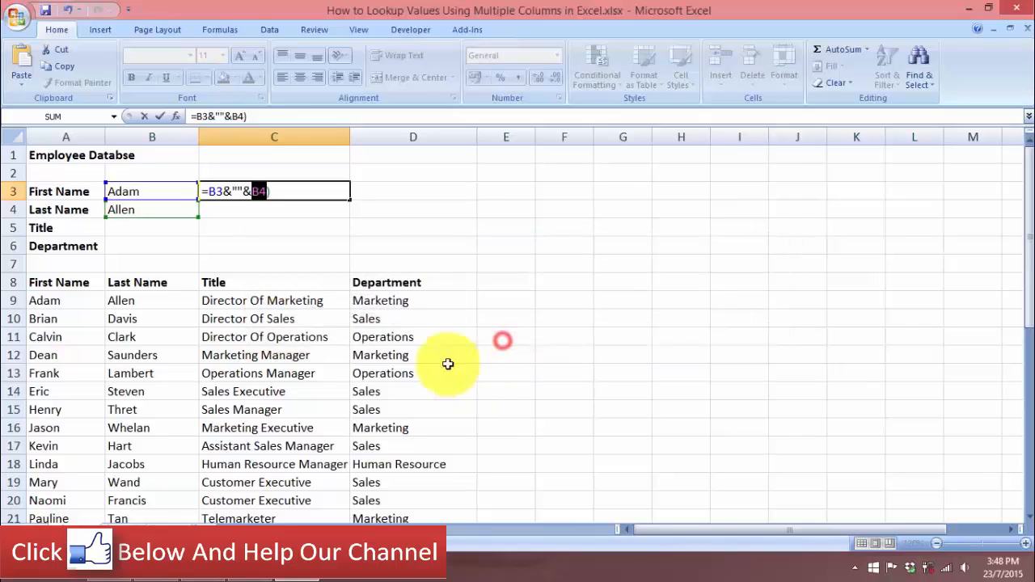
- Put a space between the quotation marks in C3's formula and enter it as =B3&" "&B4
left_click(237, 187)
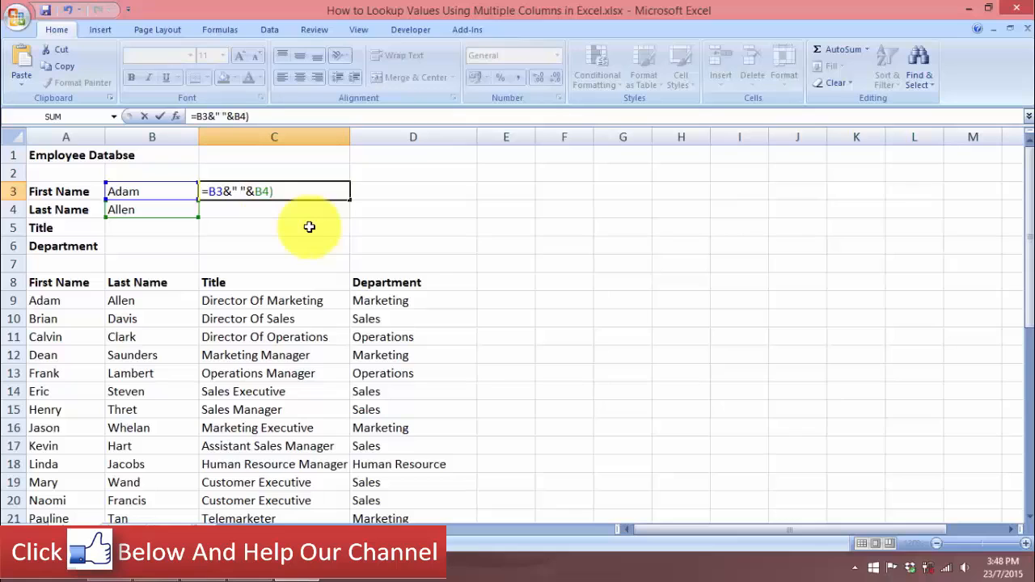
left_click(283, 187)
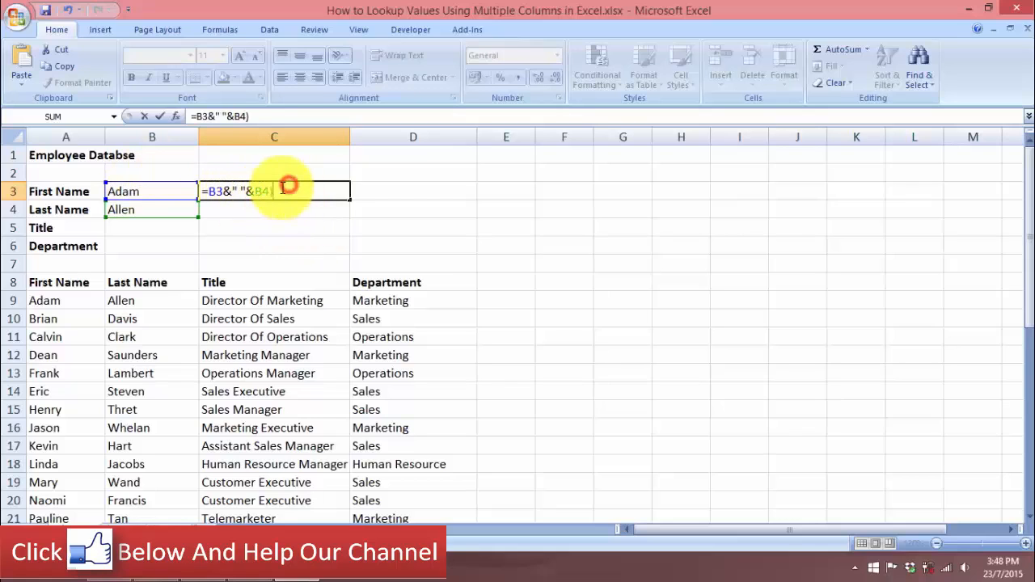
key("Return")
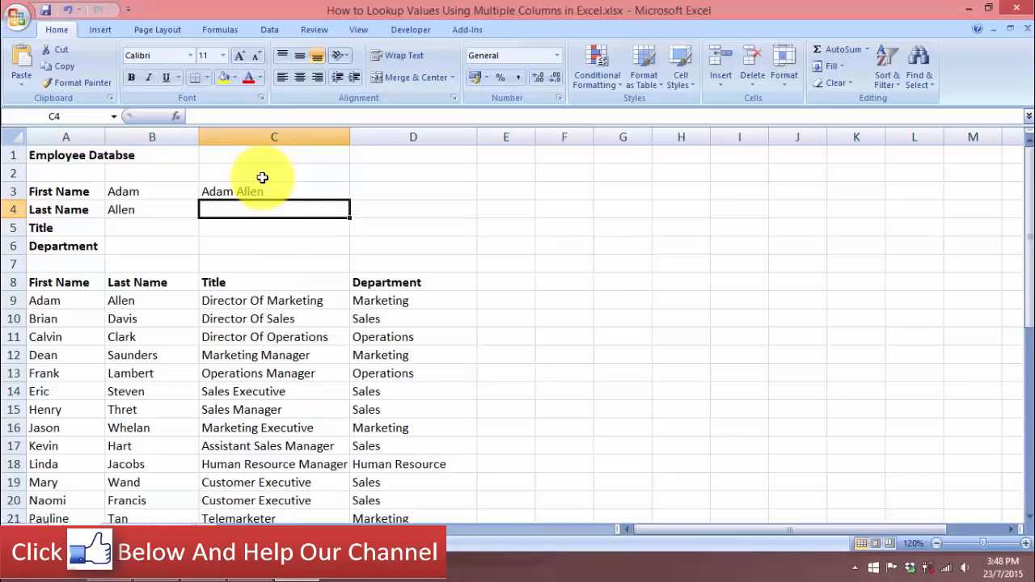
left_click(267, 185)
double_click(270, 189)
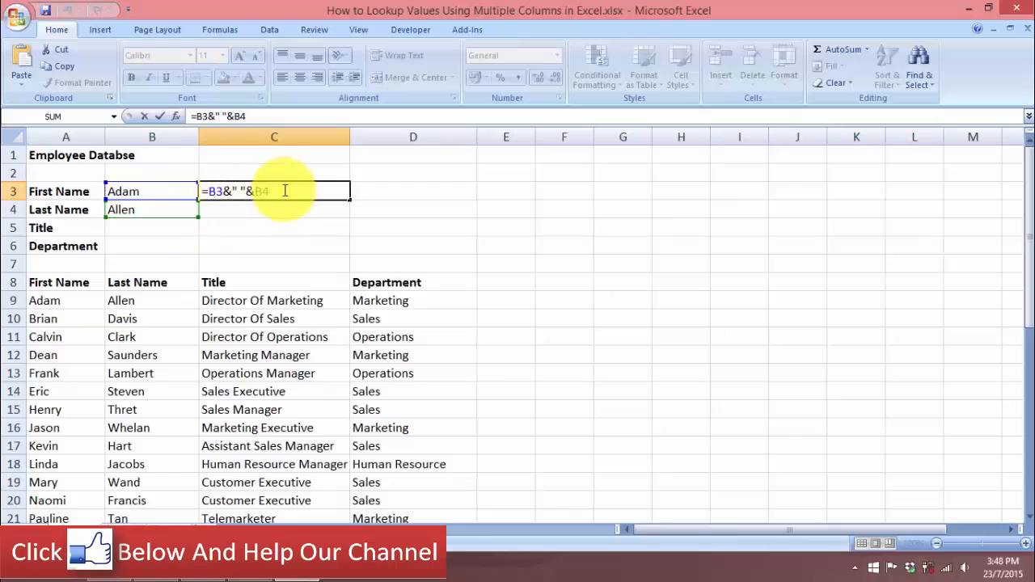
key("Return")
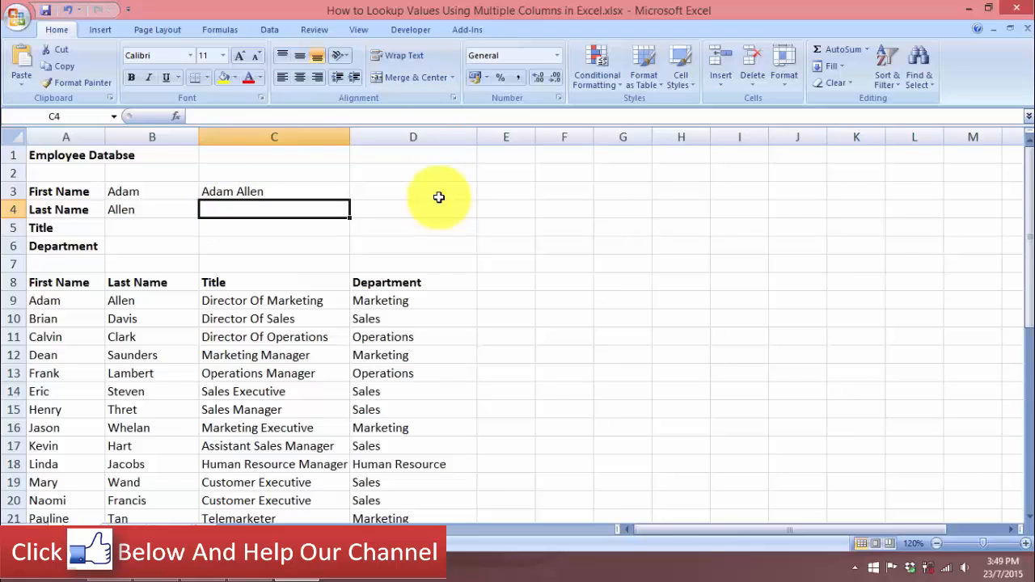
- Look over the title entries in C9:C23 and clear the joined-name formula from C3
left_click_drag(234, 300, 261, 492)
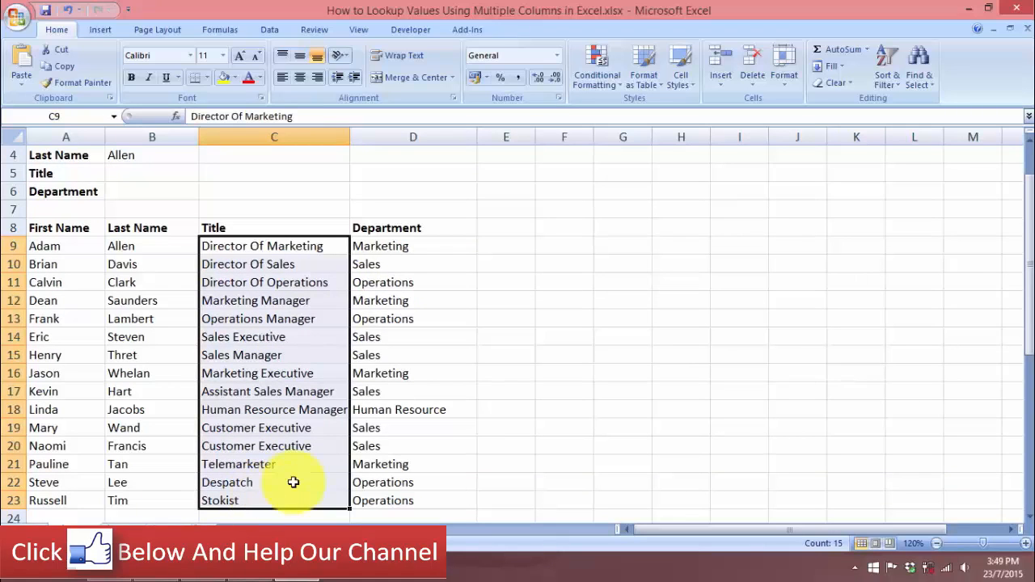
scroll(305, 419, "up", 1)
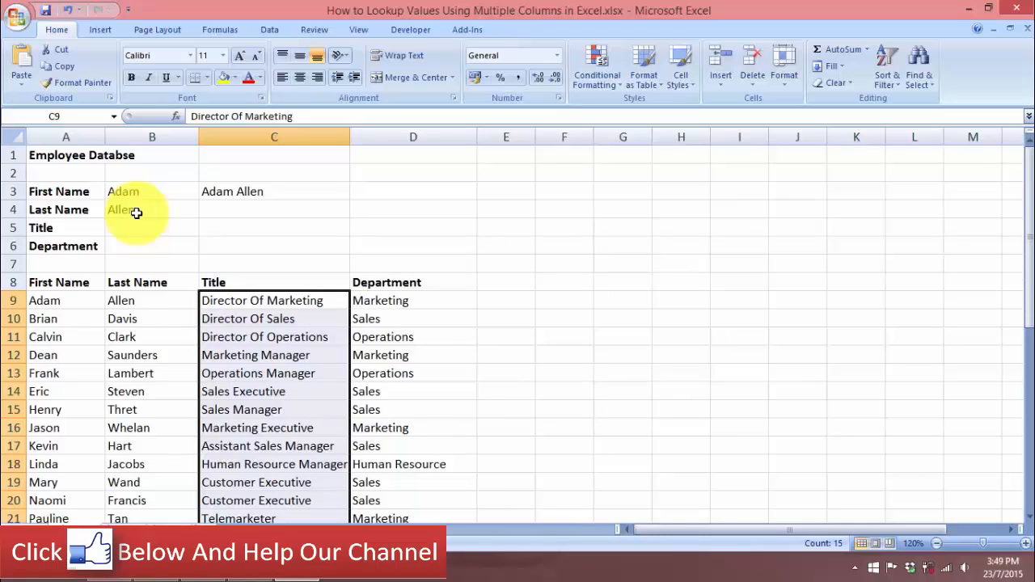
left_click(296, 196)
key("BackSpace")
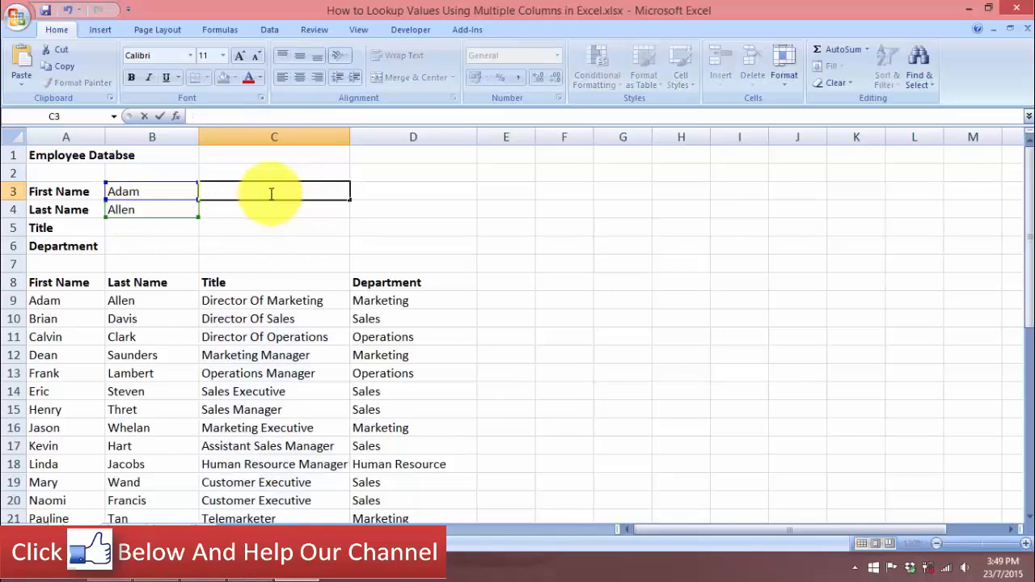
- Start an INDEX formula in the Title result cell B5 with C9:C23 as its array
left_click(178, 230)
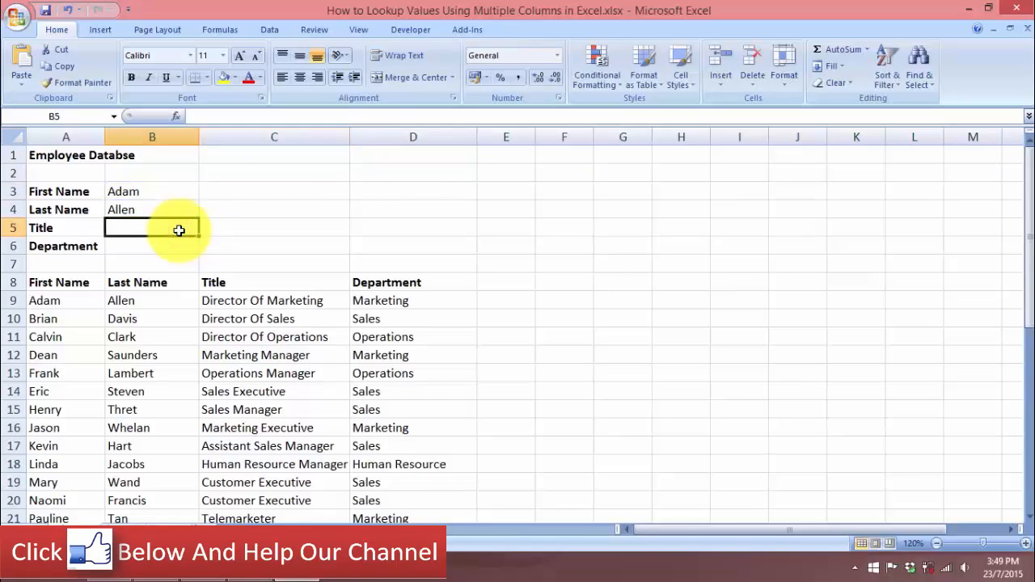
type("=inde")
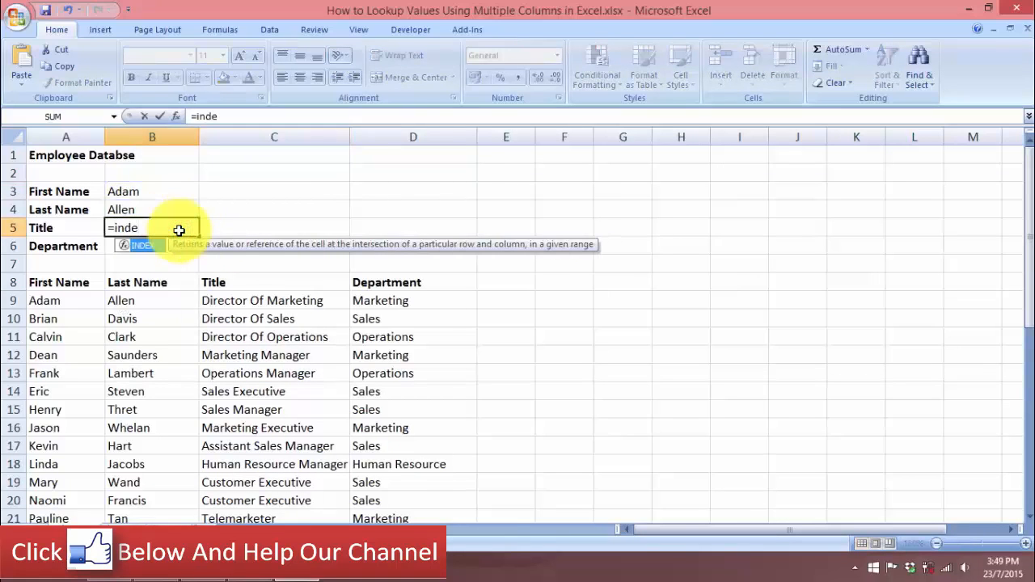
key("Tab")
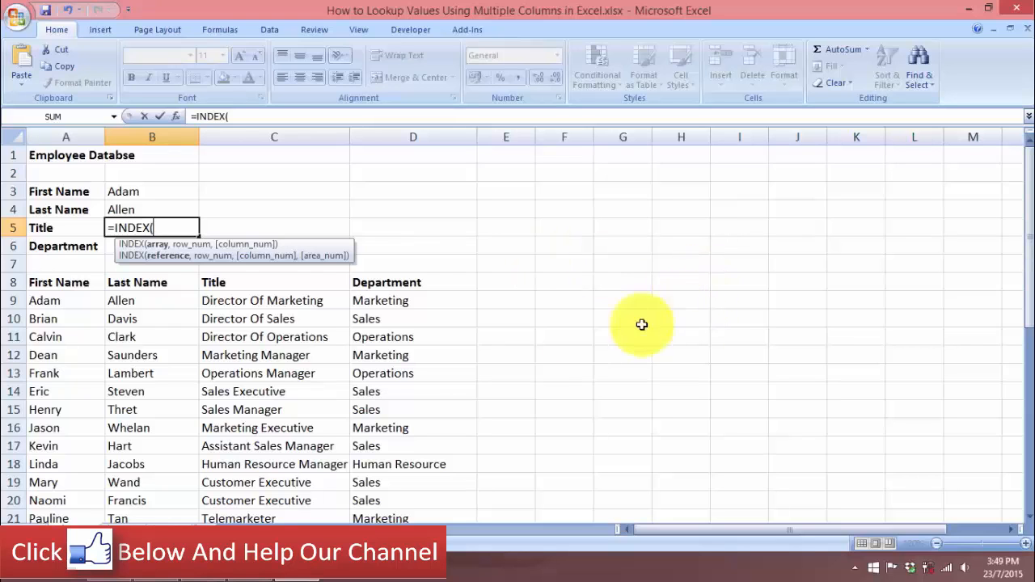
left_click_drag(294, 306, 278, 478)
scroll(555, 409, "up", 2)
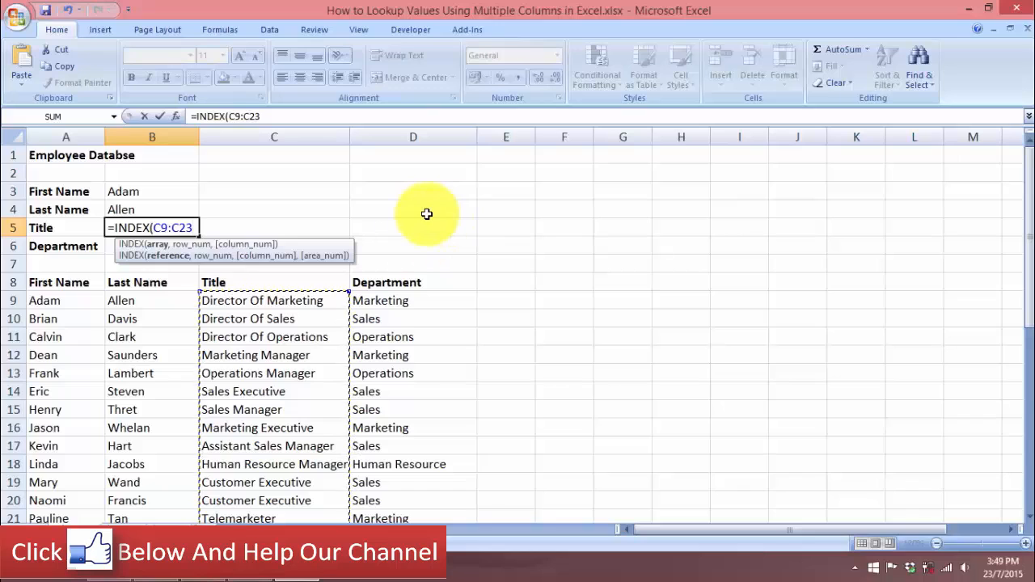
type(",")
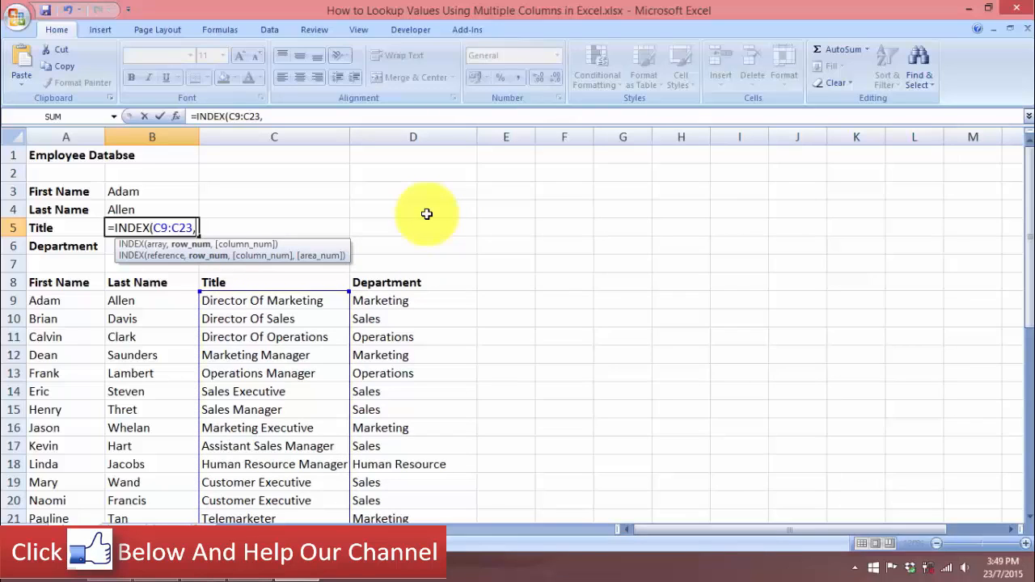
- Nest a MATCH function as the row number, with B3&B4 as its lookup value
type(" n")
key("BackSpace")
key("BackSpace")
type("mat")
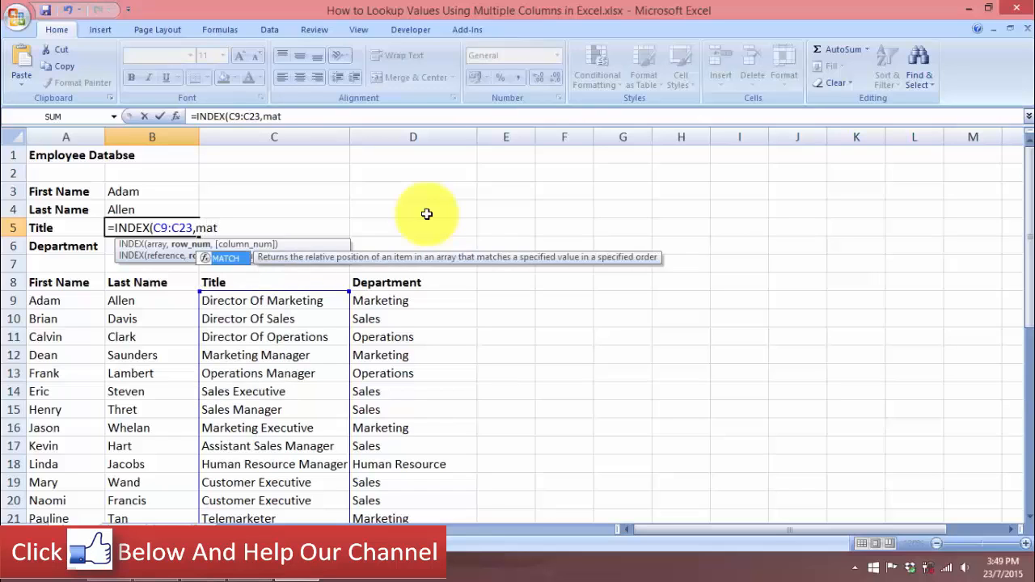
key("Tab")
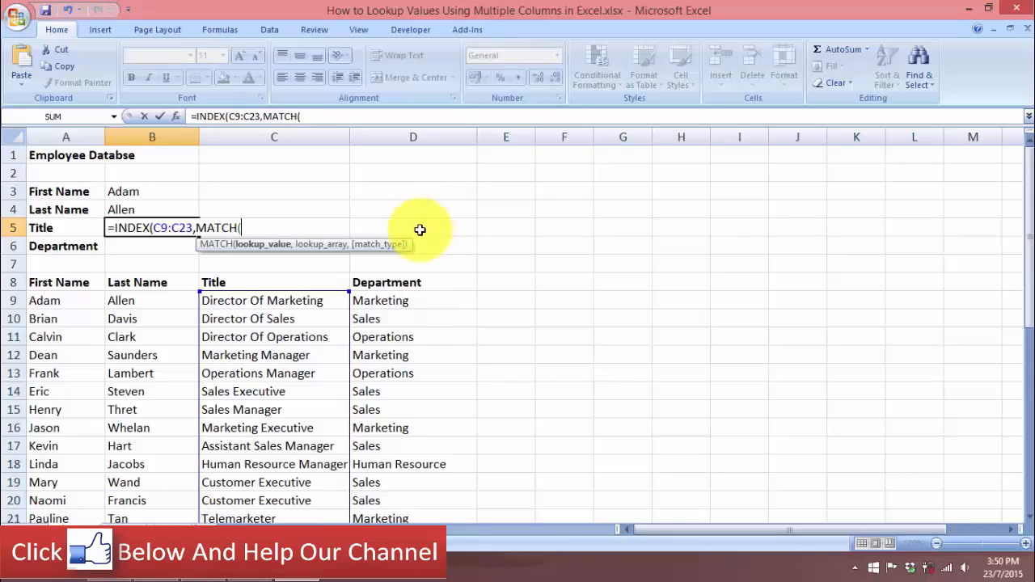
left_click(142, 191)
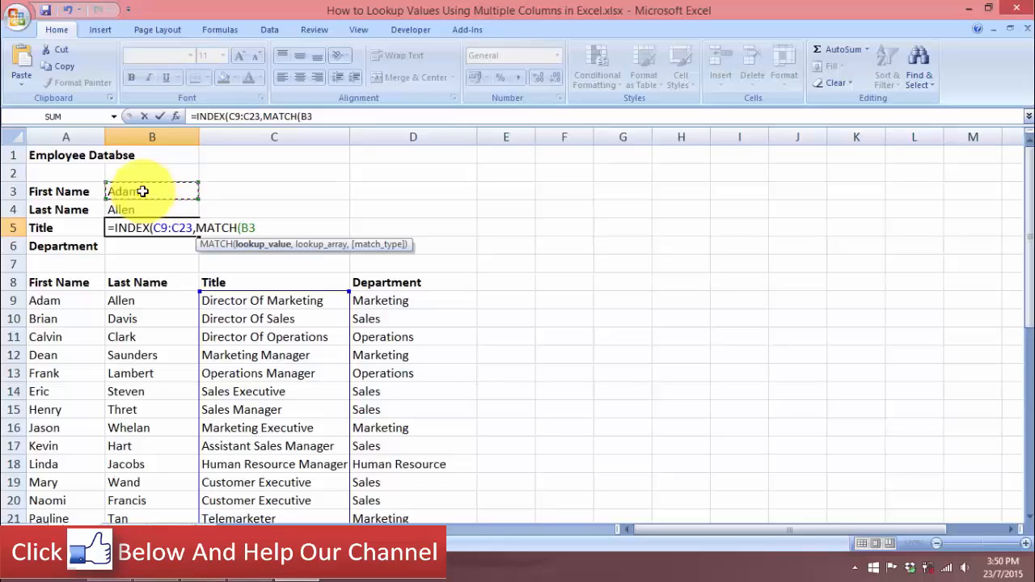
type("&")
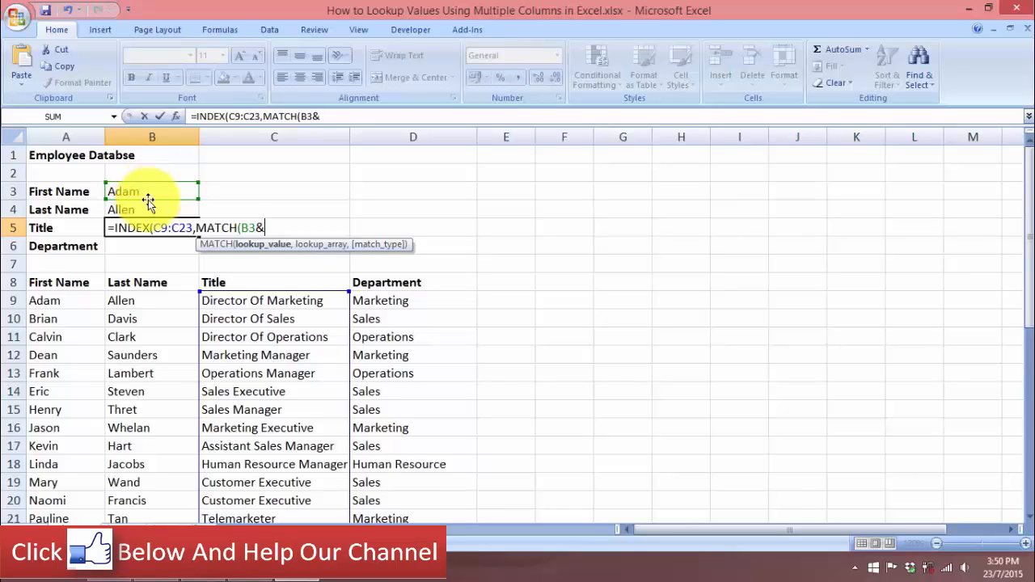
left_click(160, 210)
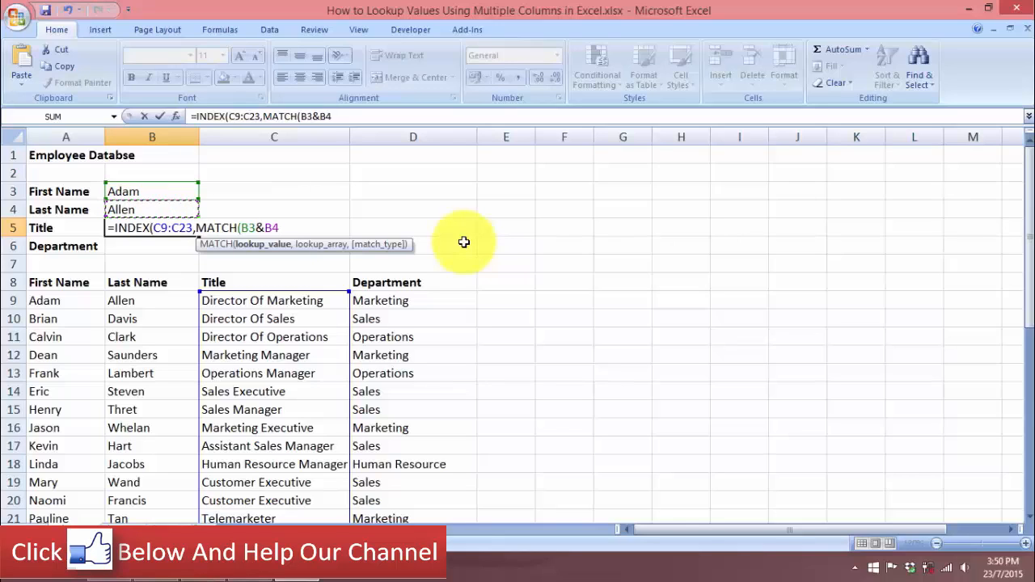
type(",")
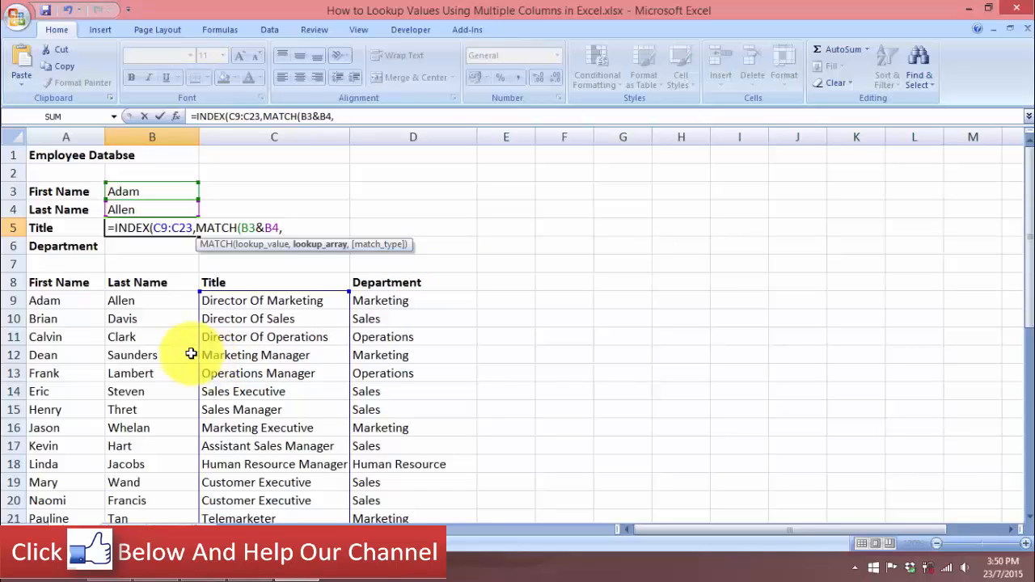
- Set MATCH's lookup array to A9:A23&B9:B23 with match type 0, and close the MATCH function
left_click_drag(71, 300, 58, 482)
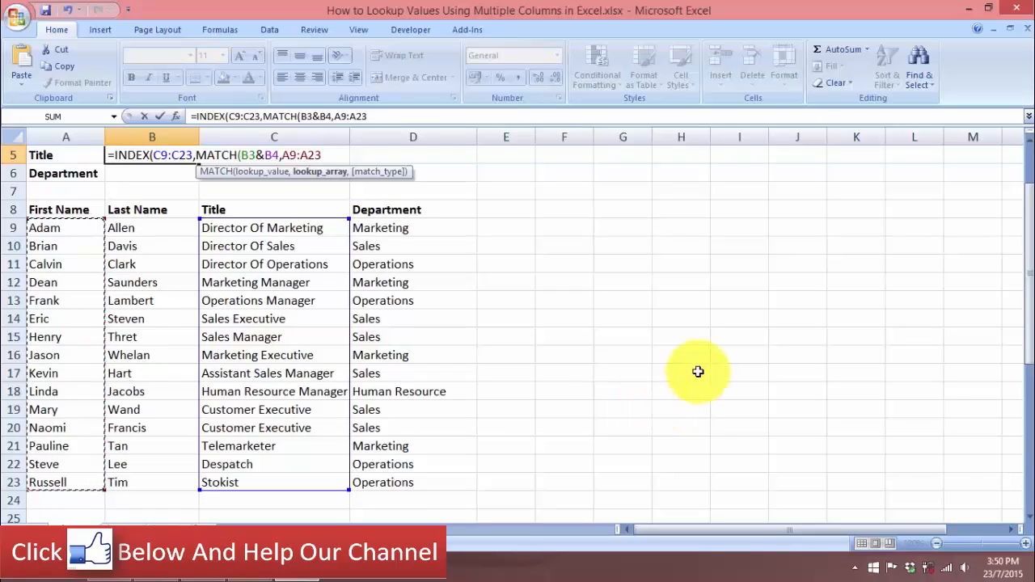
type("&")
left_click_drag(139, 228, 146, 484)
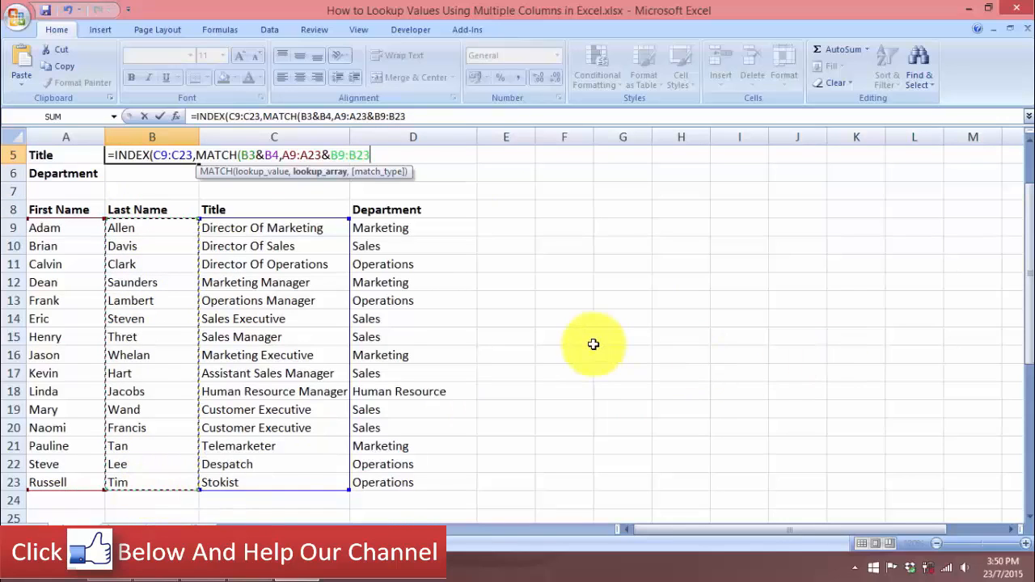
scroll(567, 331, "up", 1)
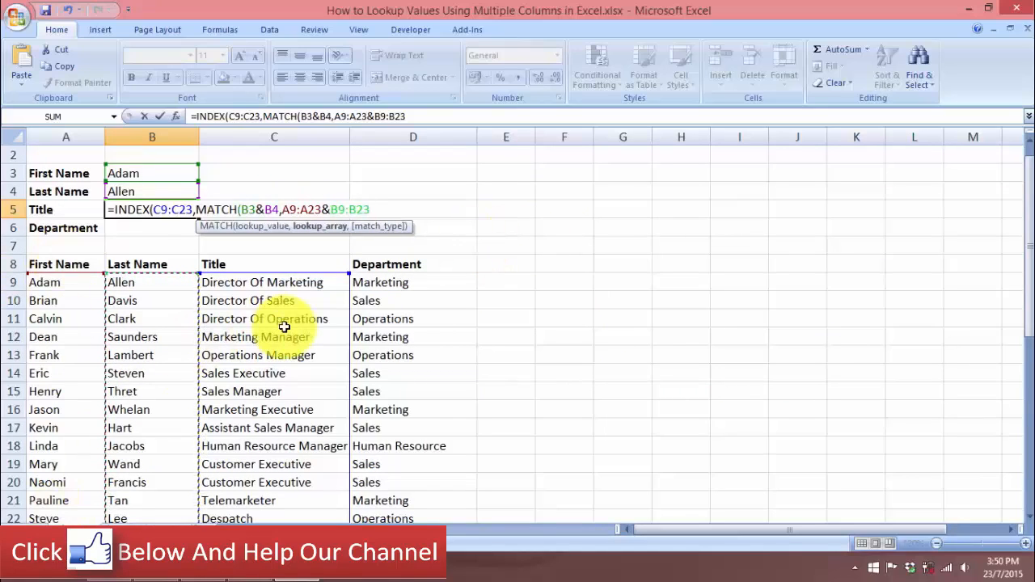
type(",")
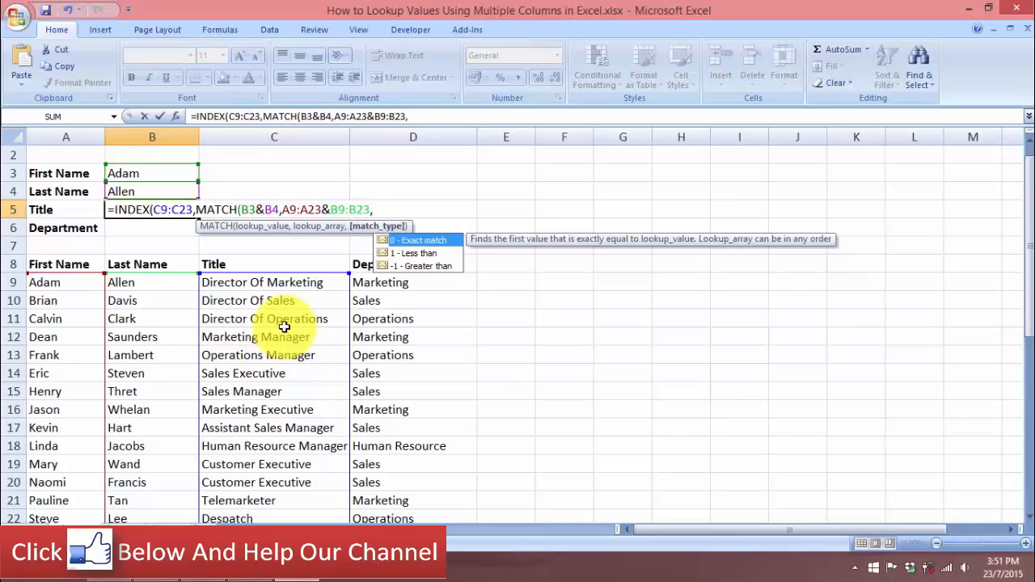
type("0")
type(")")
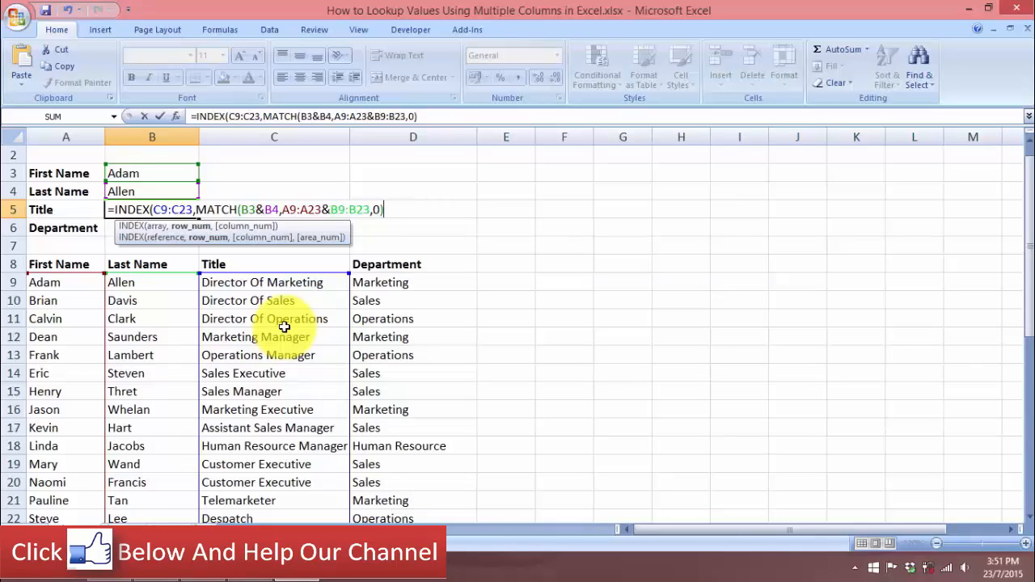
- Close the INDEX function, enter B5 as an array formula, and compare its result with the title in C9
type(")")
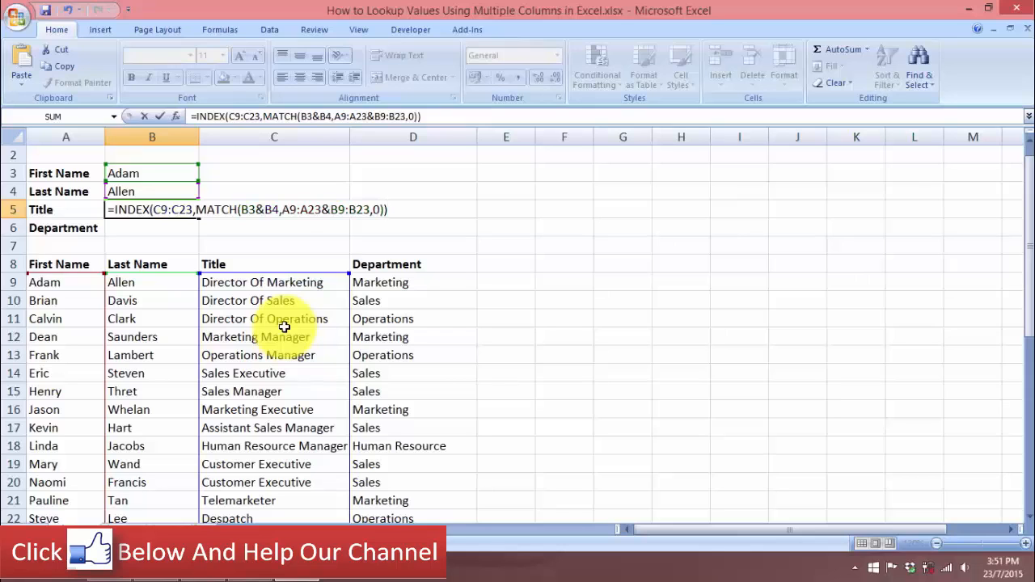
key("ctrl+shift+Return")
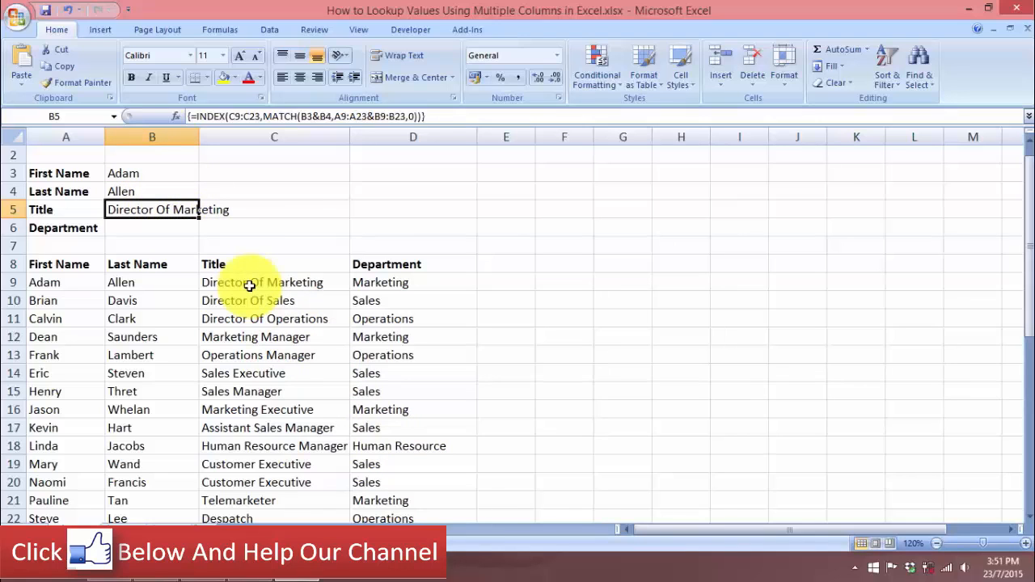
left_click(276, 284)
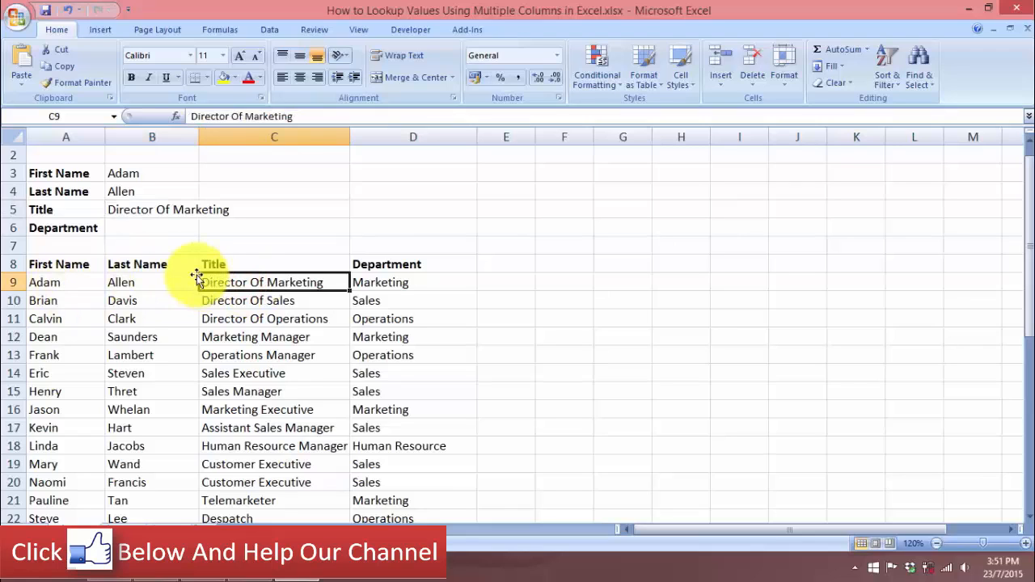
- Choose the first and last name of the row 10 employee in B3 and B4, and compare the title result with C10
left_click(174, 172)
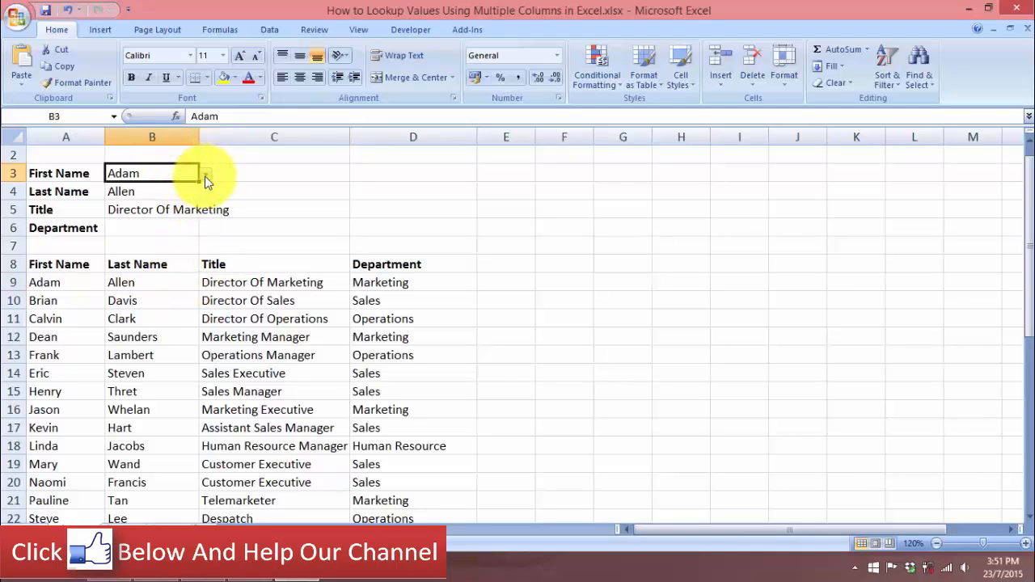
left_click(205, 180)
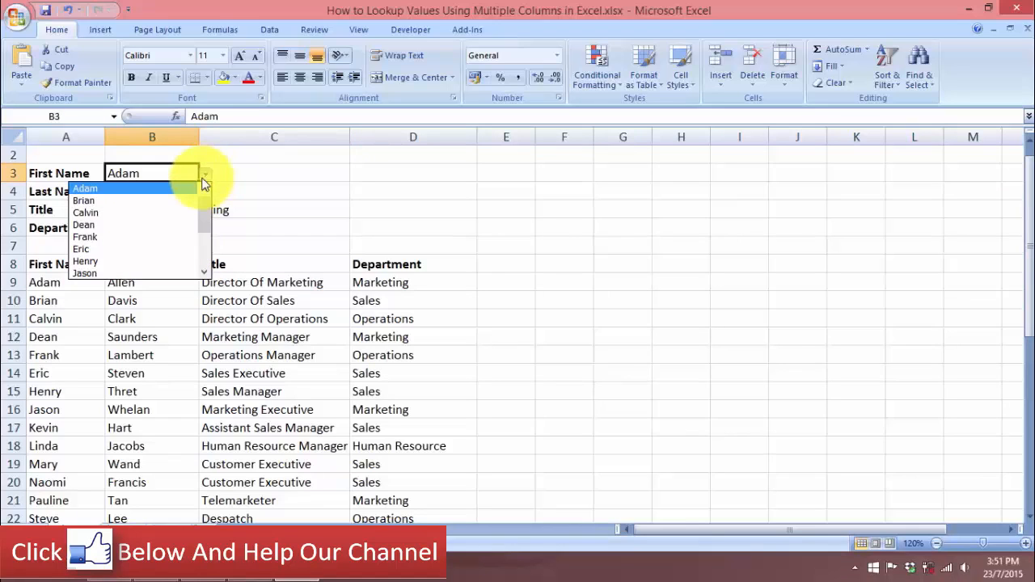
left_click(167, 202)
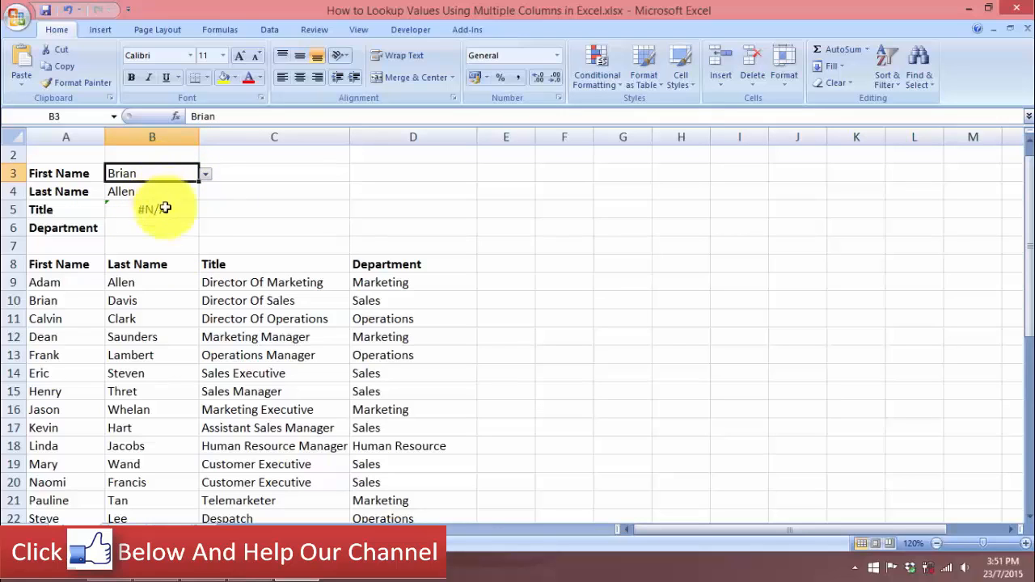
left_click(178, 193)
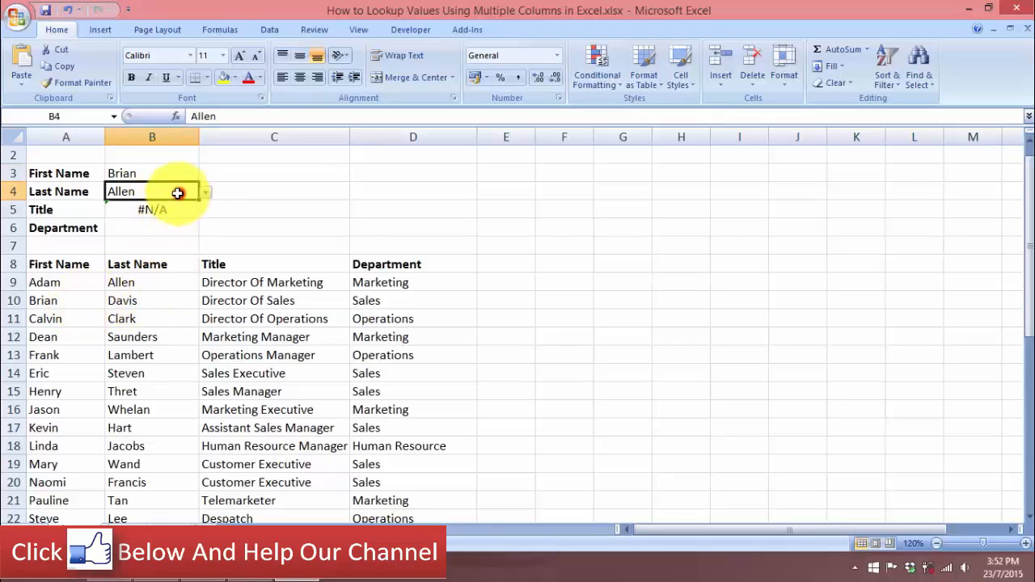
left_click(207, 197)
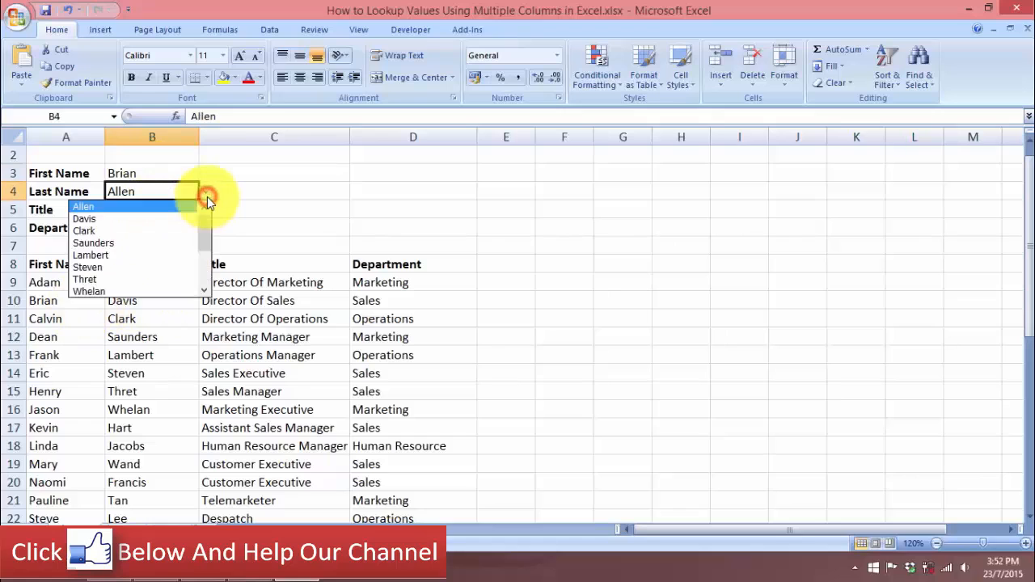
left_click(148, 222)
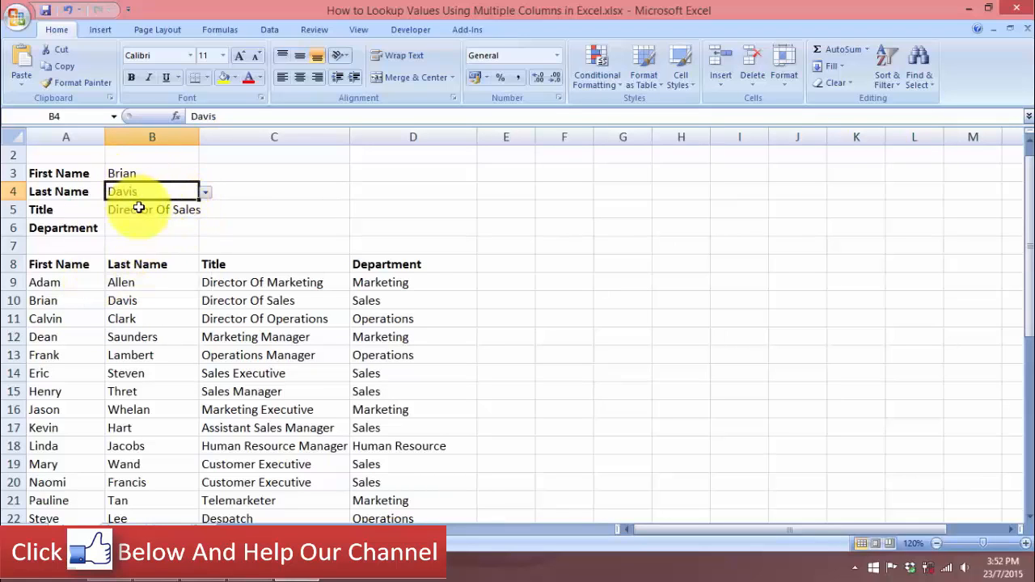
left_click(233, 301)
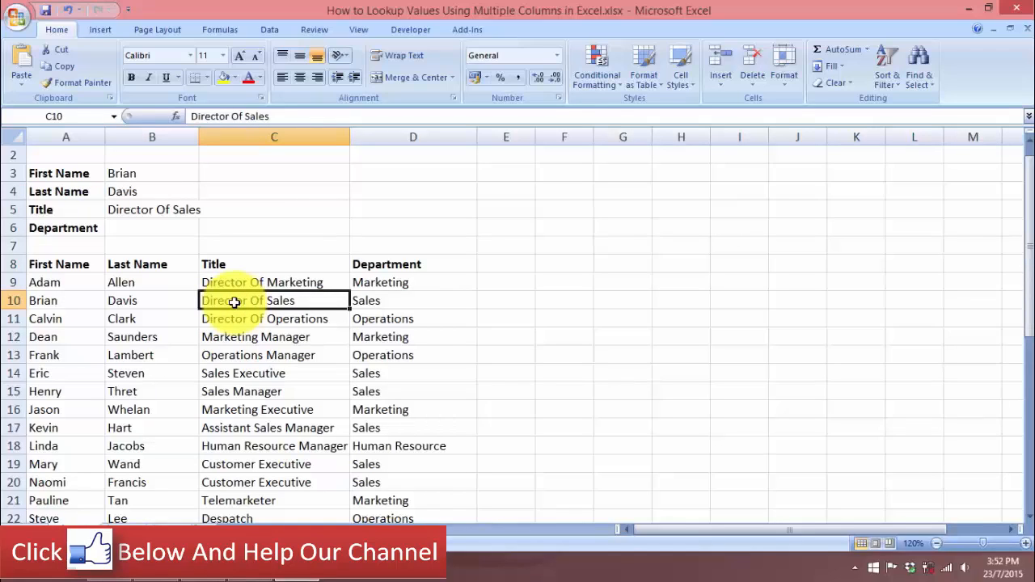
left_click(162, 234)
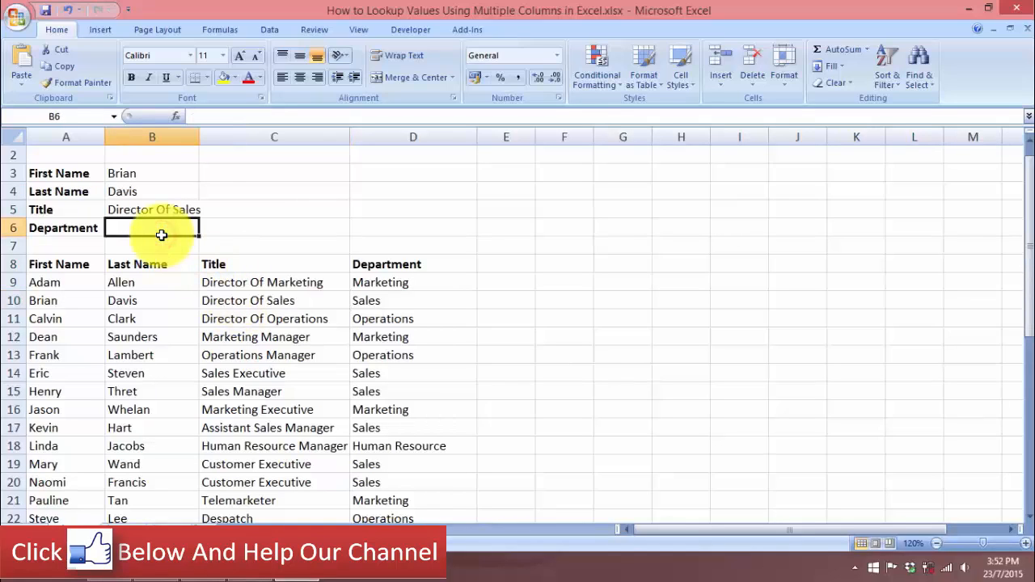
left_click(186, 170)
left_click(166, 226)
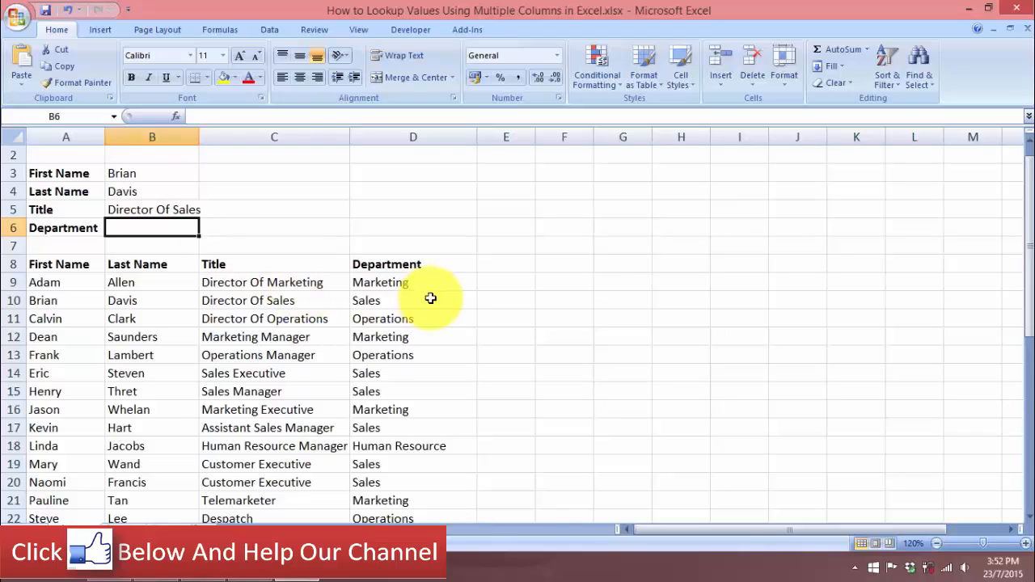
- Create a named range from D8:D23 using the top row as its name, and check it in the list of defined names
left_click(427, 287)
left_click_drag(426, 287, 436, 464)
left_click_drag(412, 210, 435, 480)
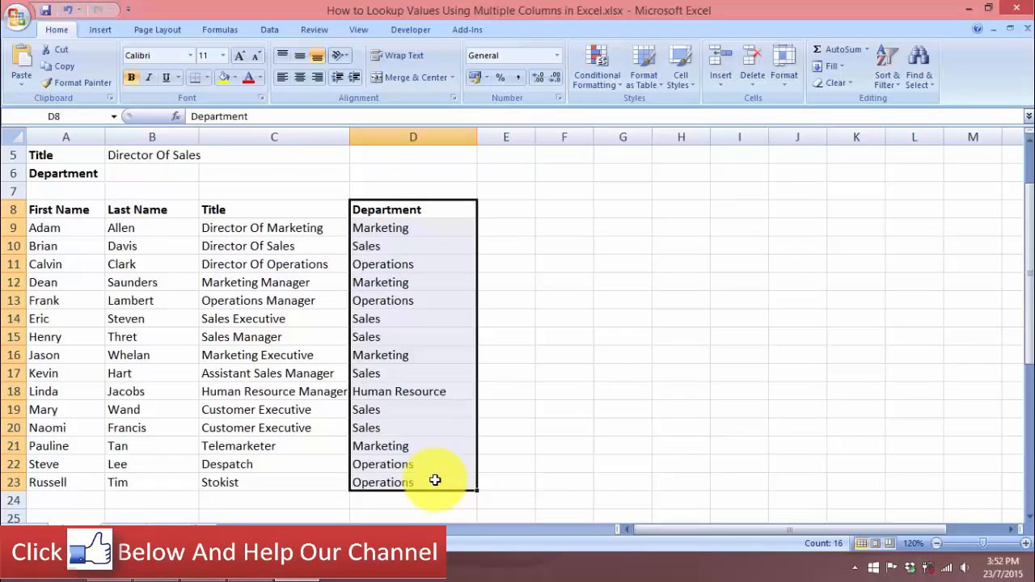
key("ctrl+shift+F3")
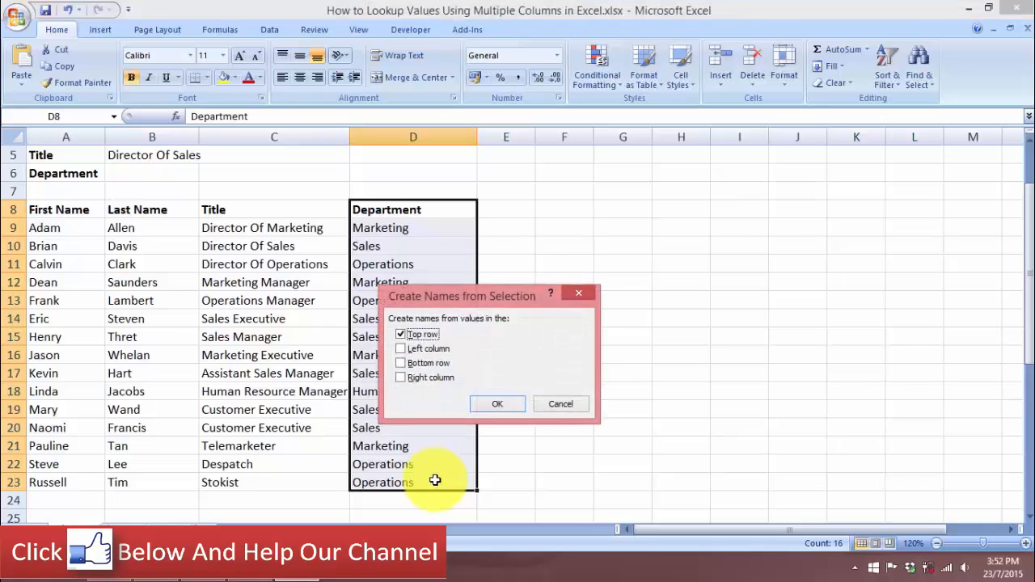
left_click(495, 404)
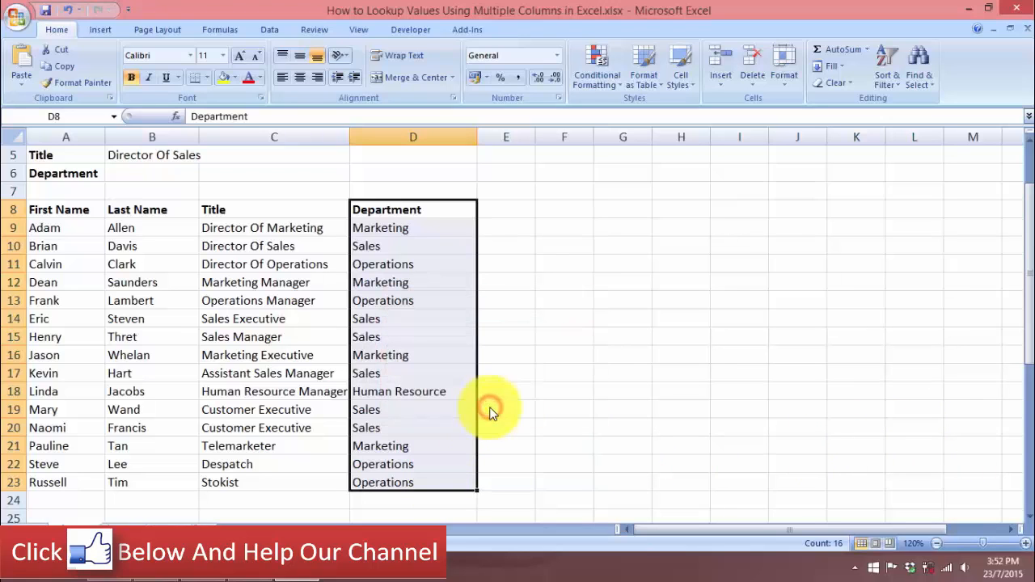
left_click(110, 116)
left_click(85, 132)
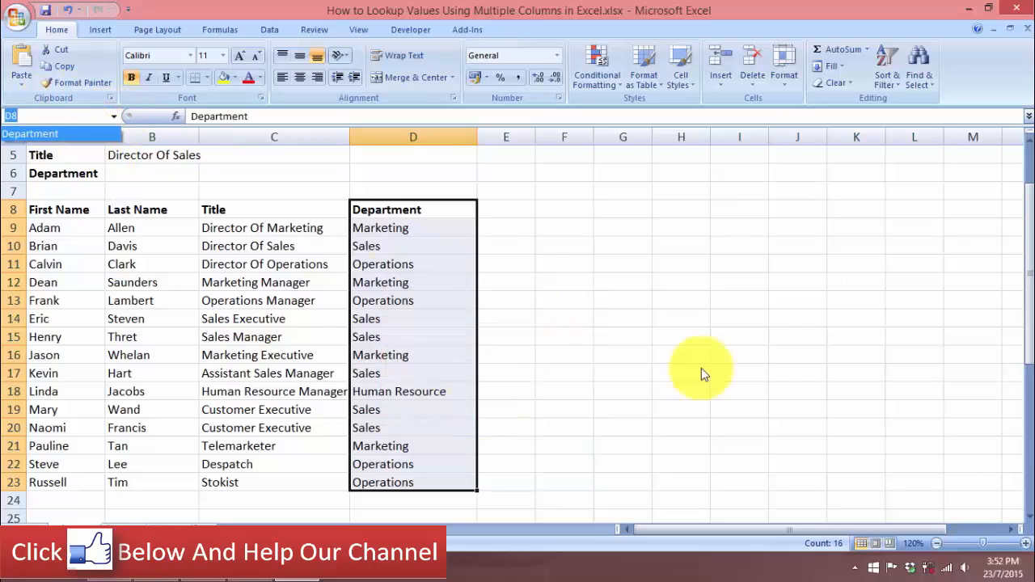
- Start an INDEX formula in the Department result cell B6 with the named range Department as its array
left_click(141, 170)
scroll(248, 224, "up", 2)
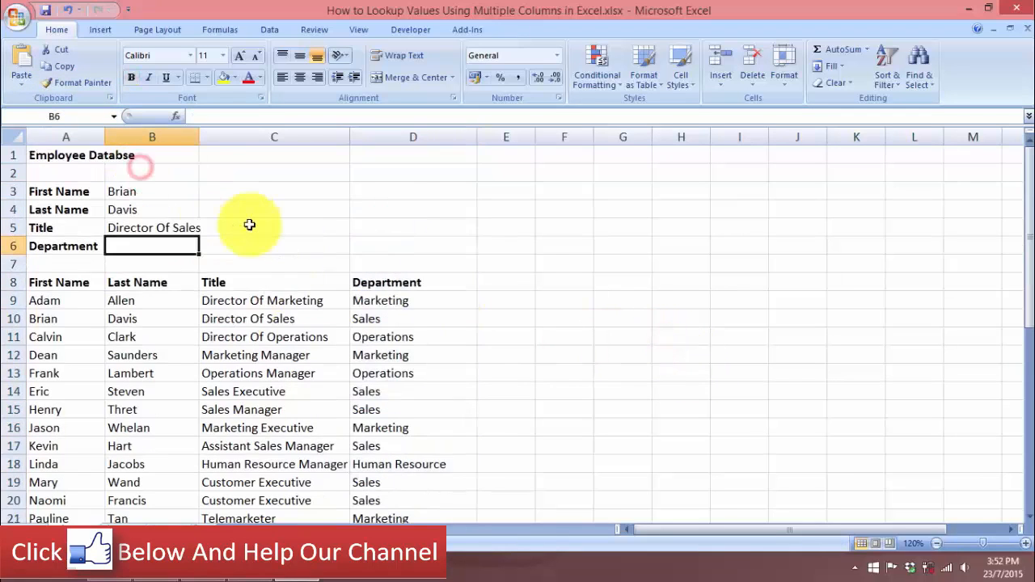
type("=inde")
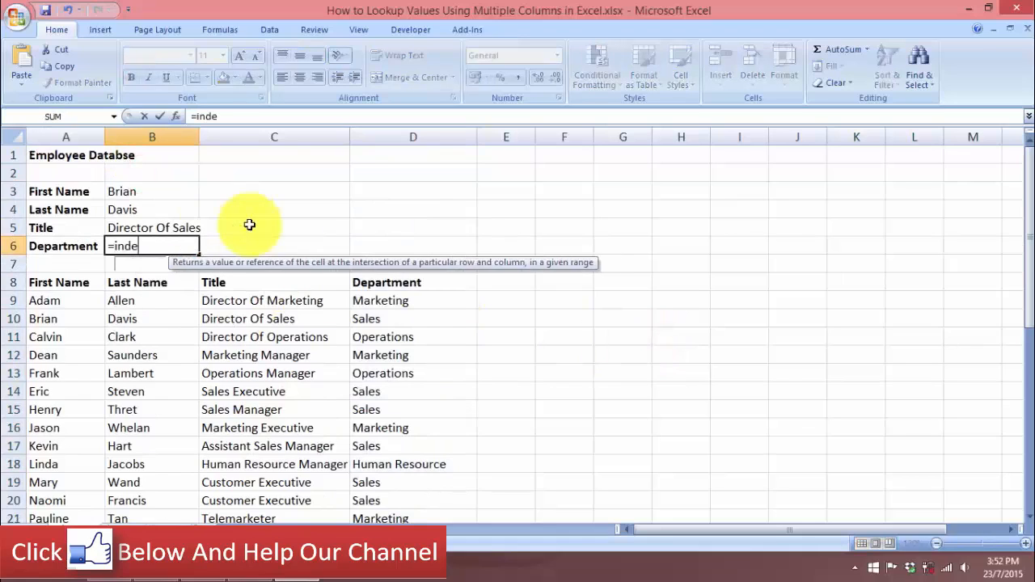
key("Tab")
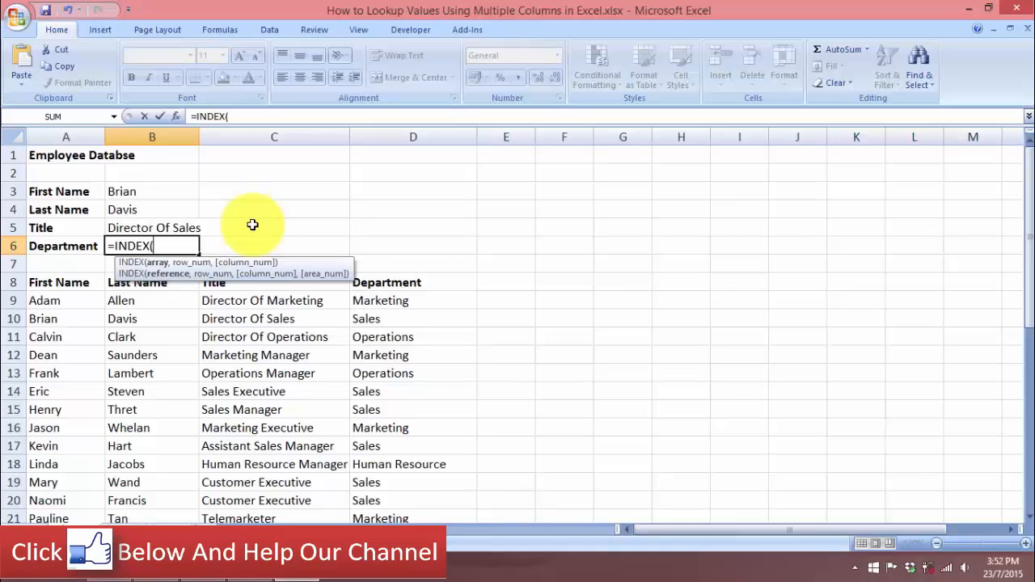
type("d")
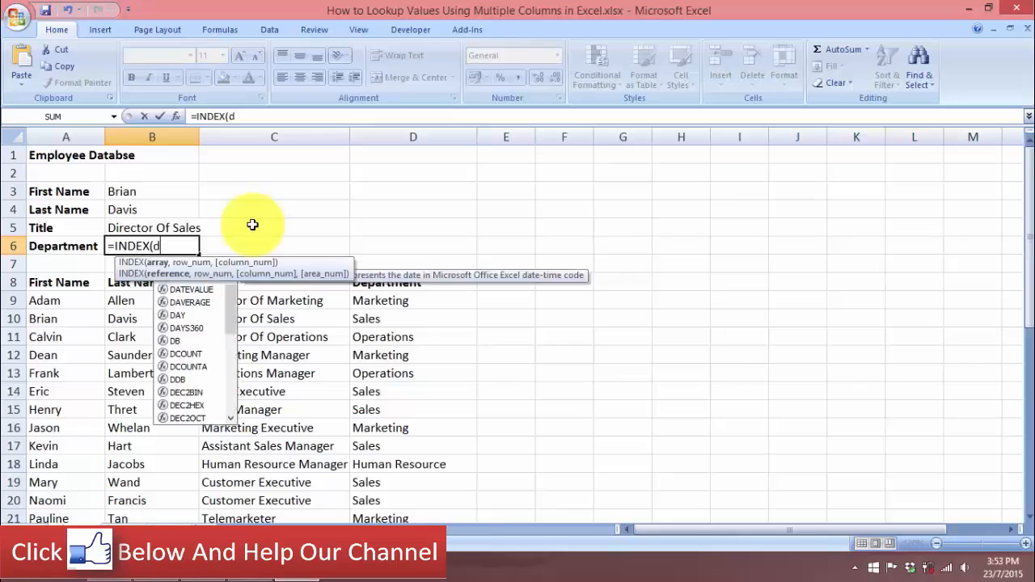
type("epart")
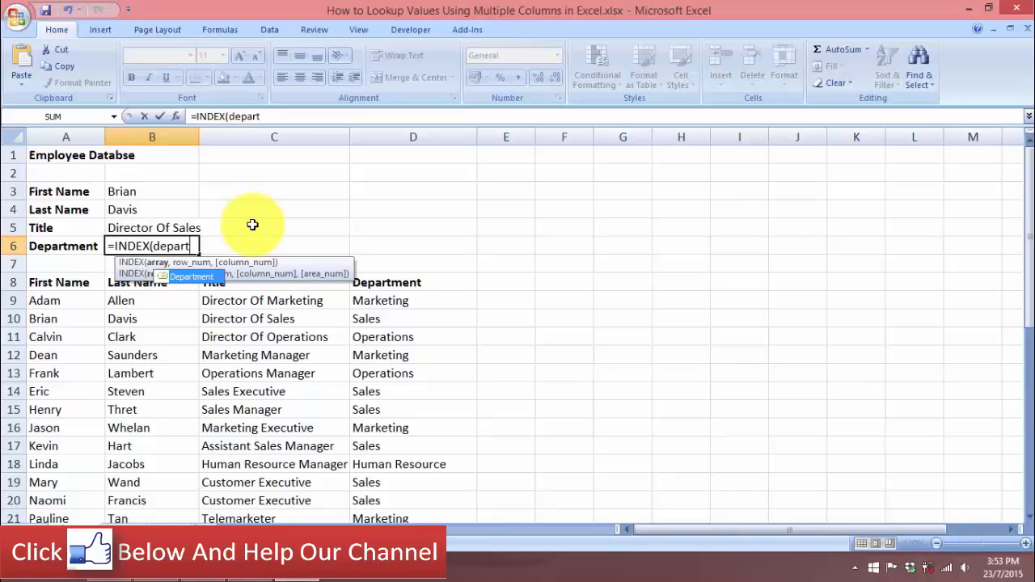
double_click(179, 275)
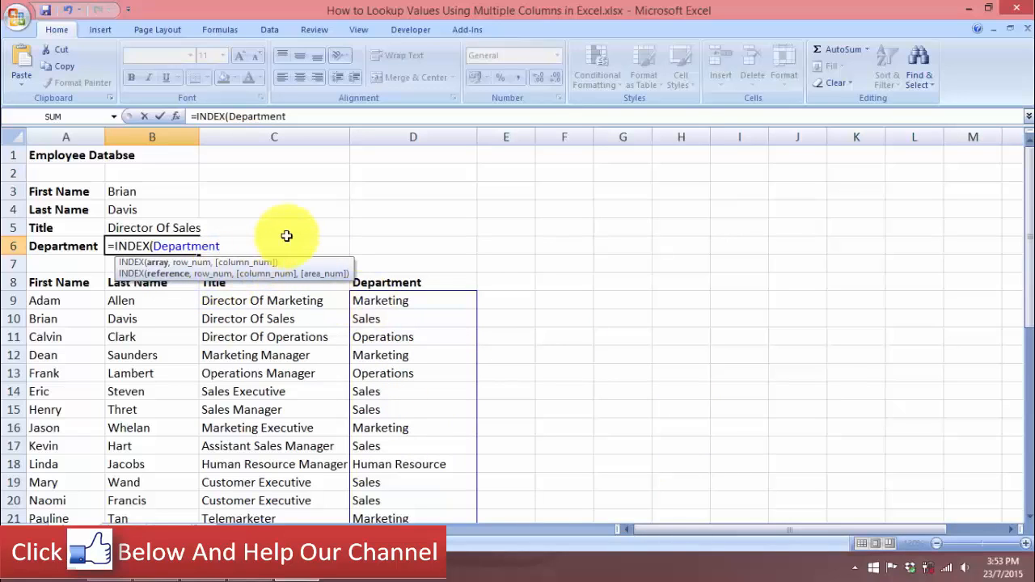
- Nest a MATCH function as the row number in B6's formula, with B3&B4 as its lookup value
type(",mat")
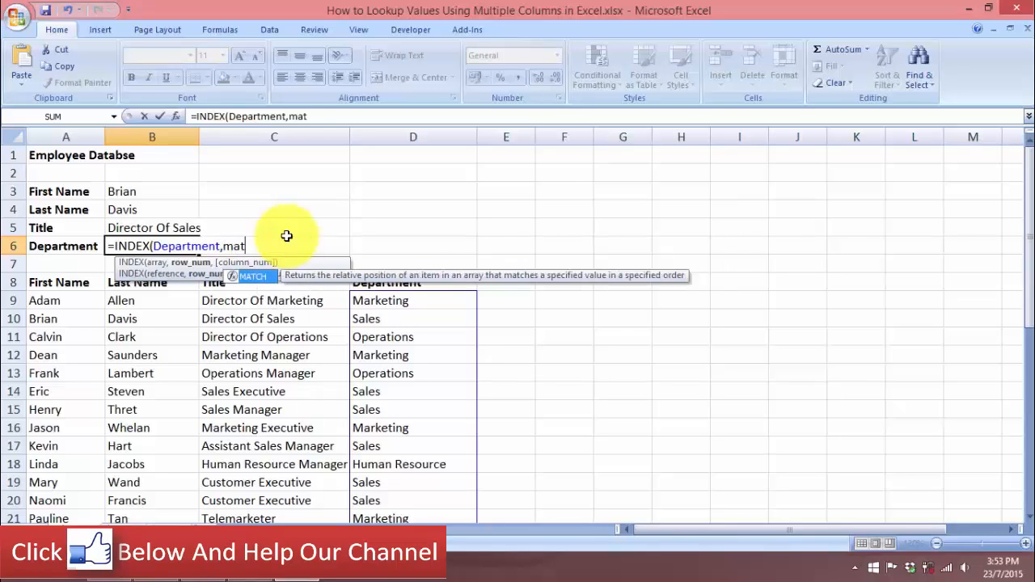
key("Tab")
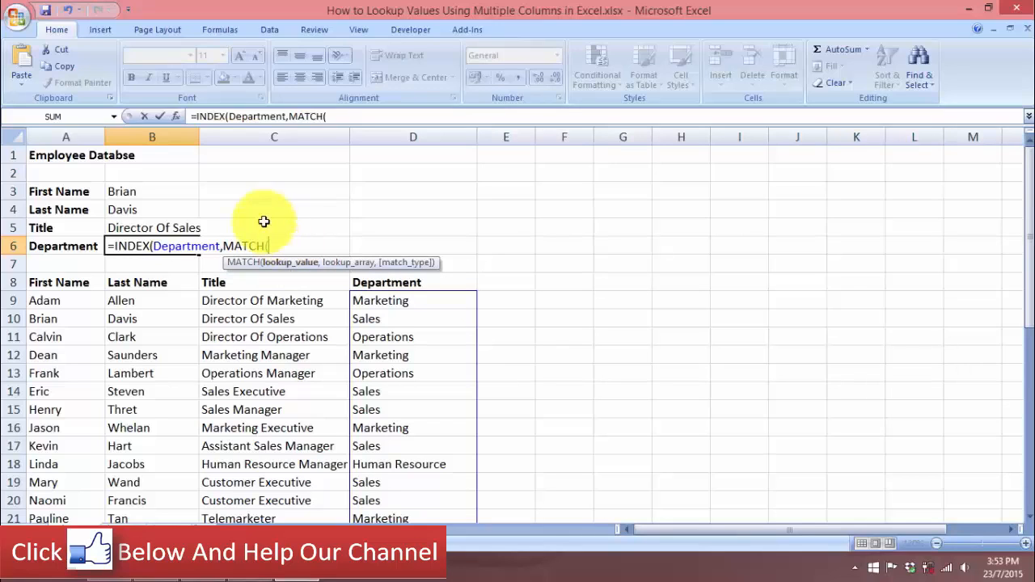
left_click(166, 198)
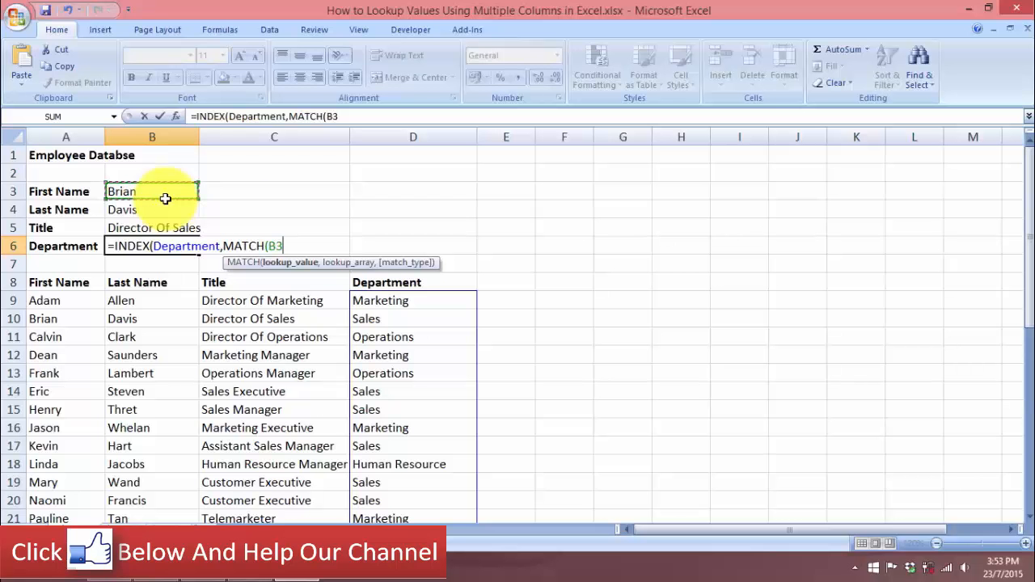
type("&")
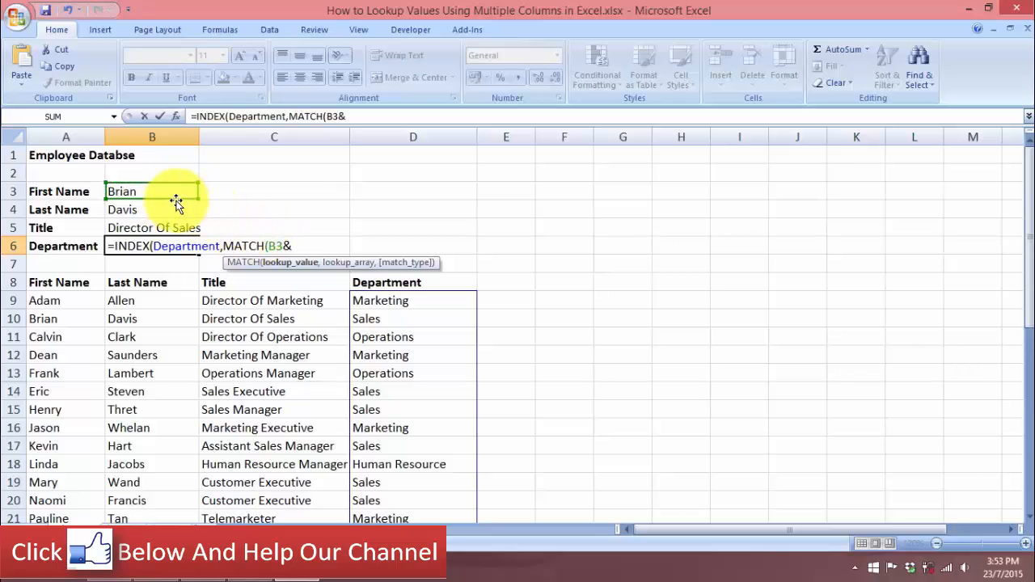
left_click(176, 204)
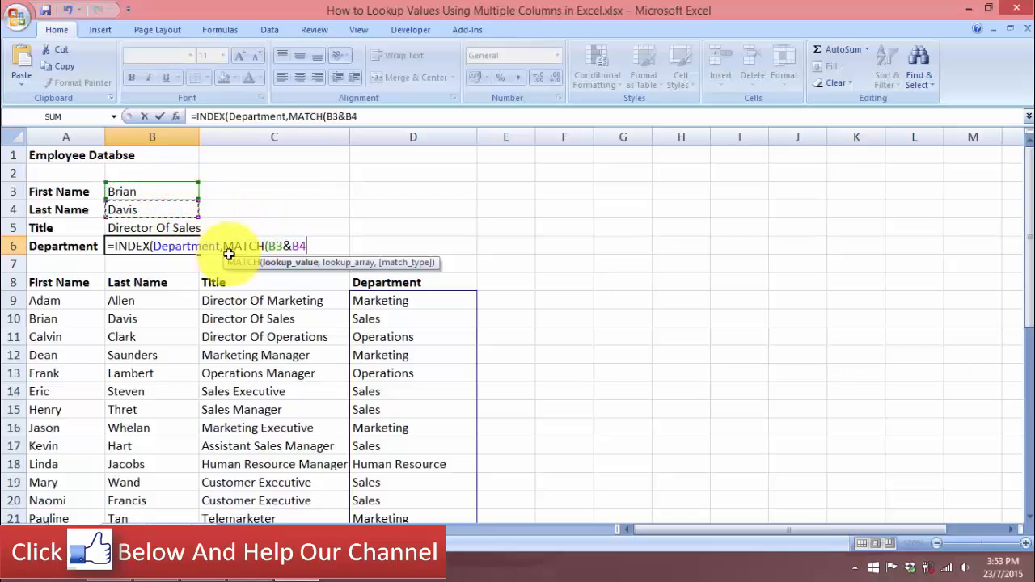
type(",")
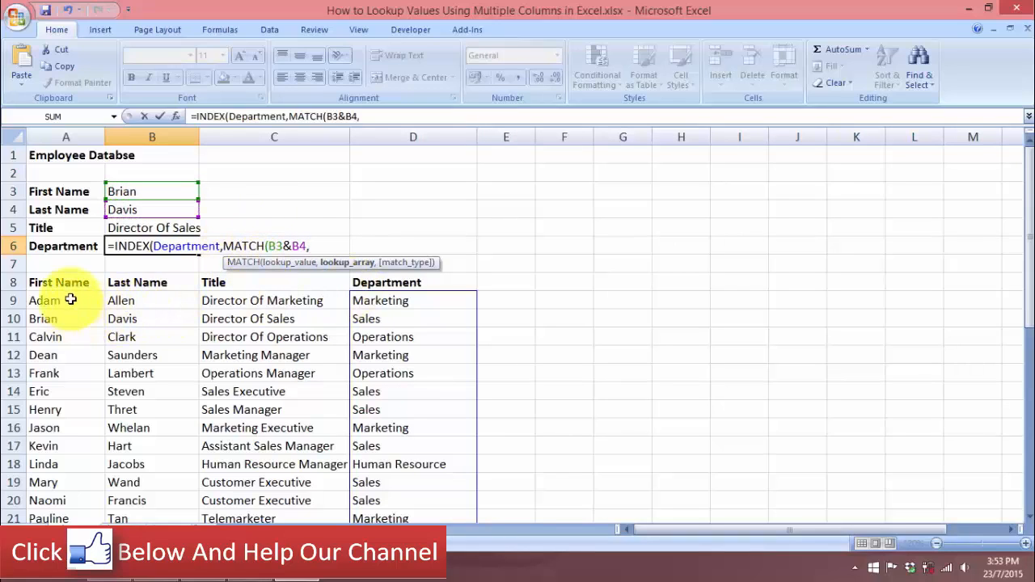
- Complete MATCH in B6 with lookup array A9:A23&B9:B23 and match type 0, and enter the whole formula as an array formula
left_click_drag(71, 301, 95, 495)
type("&")
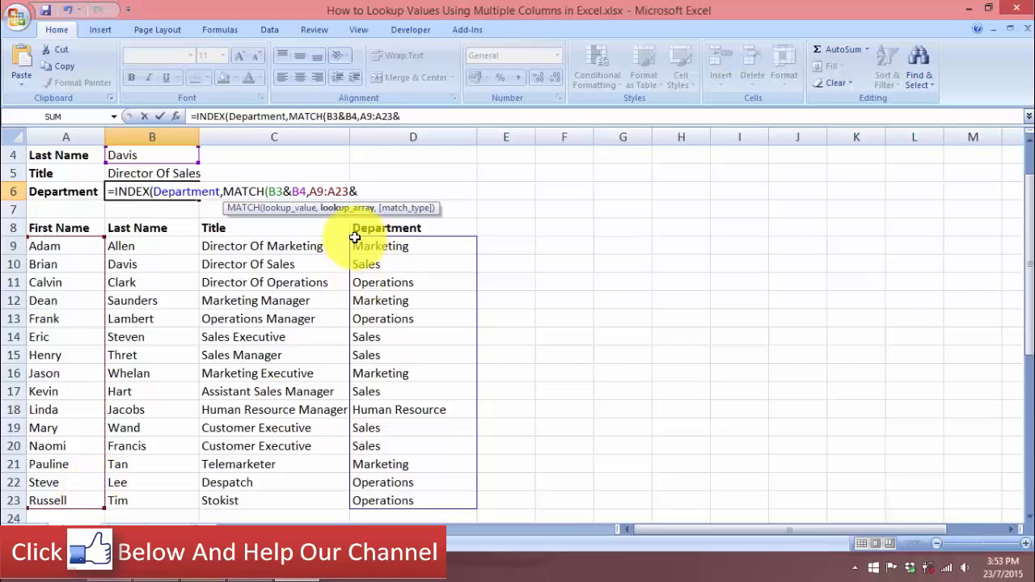
left_click_drag(121, 246, 135, 451)
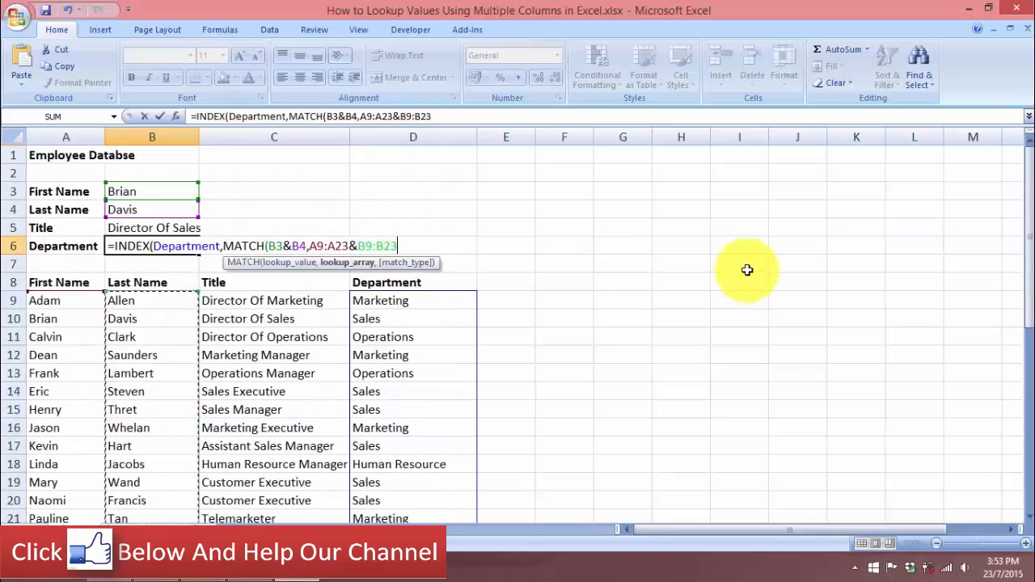
type(",")
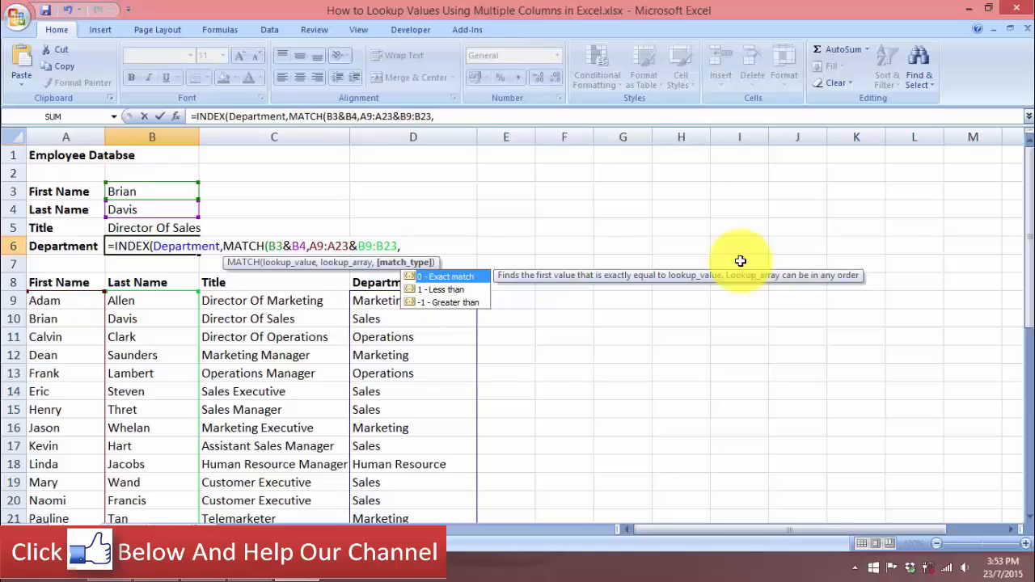
type("0")
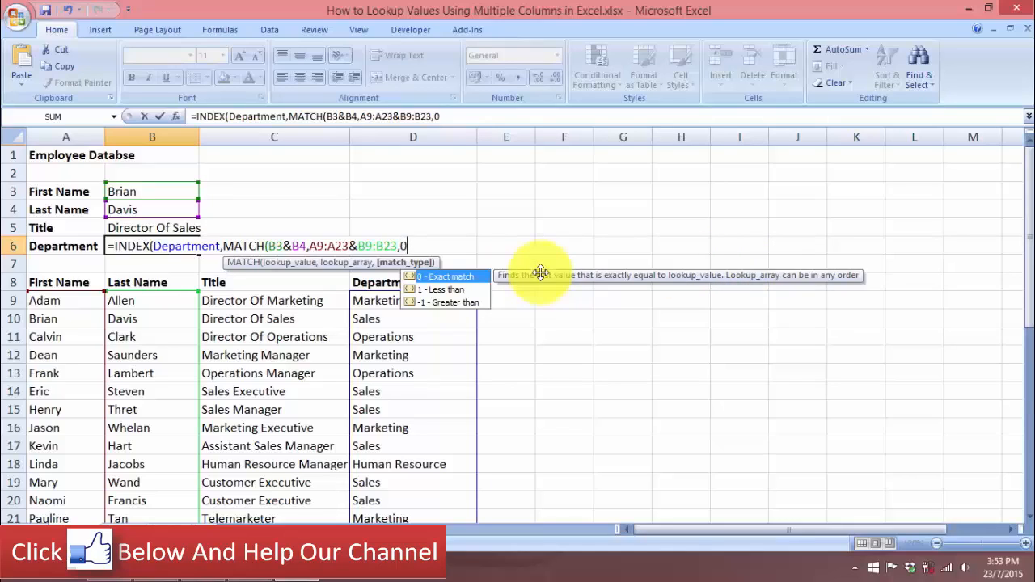
type("))")
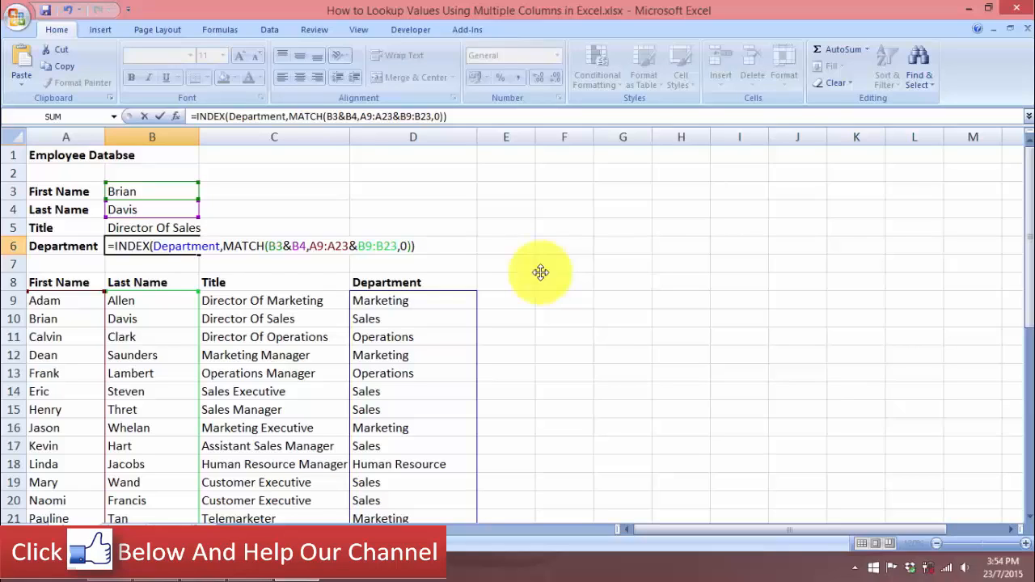
key("ctrl+shift+Return")
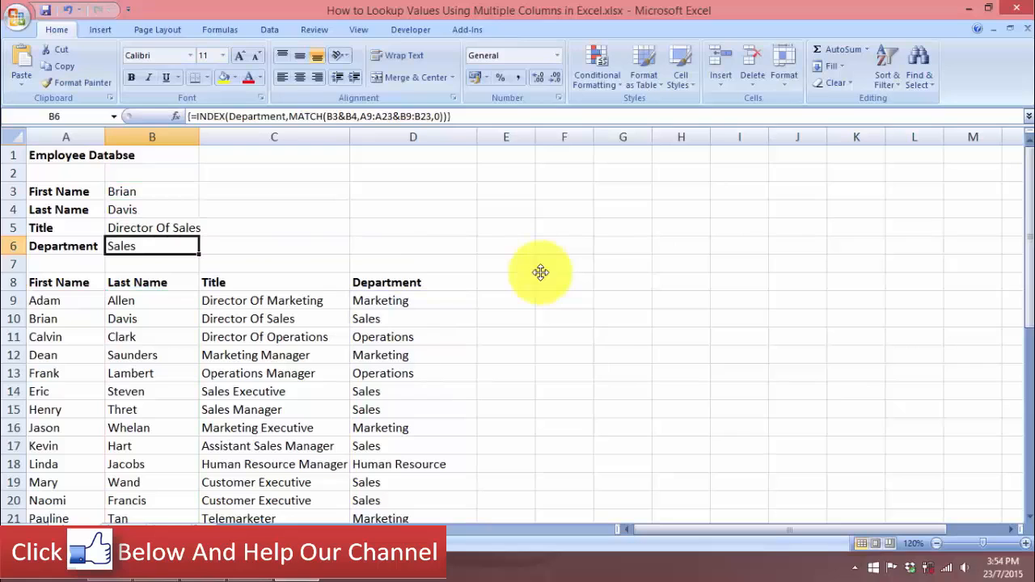